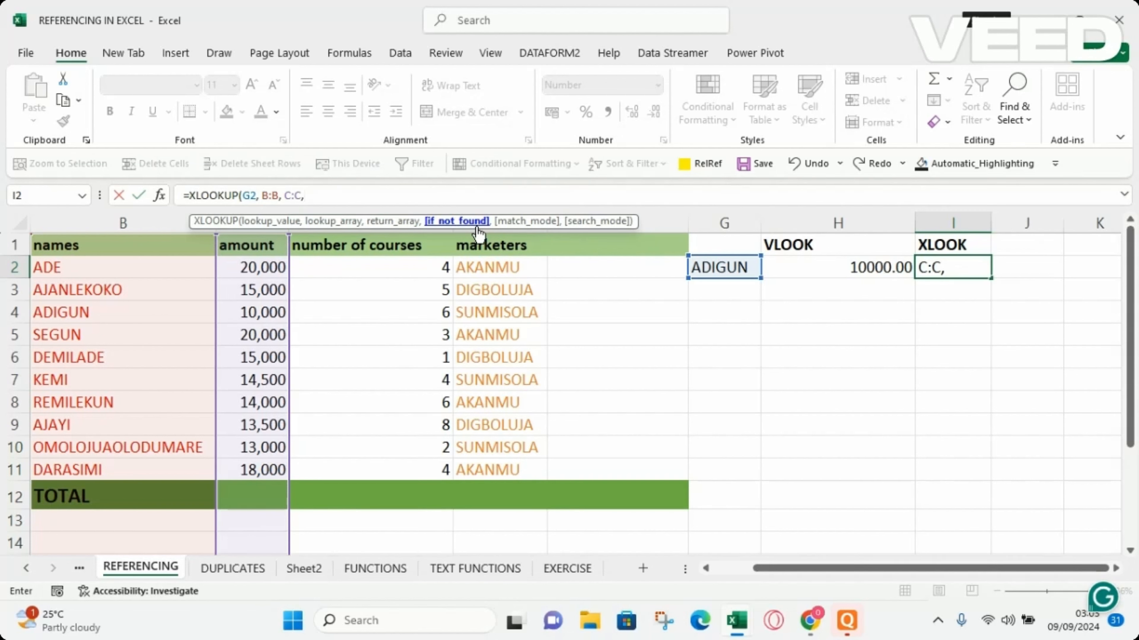
Step: Complete the XLOOKUP formula in I2 as =XLOOKUP(G2, B:B, C:C), without the optional arguments
key("BackSpace")
type(")")
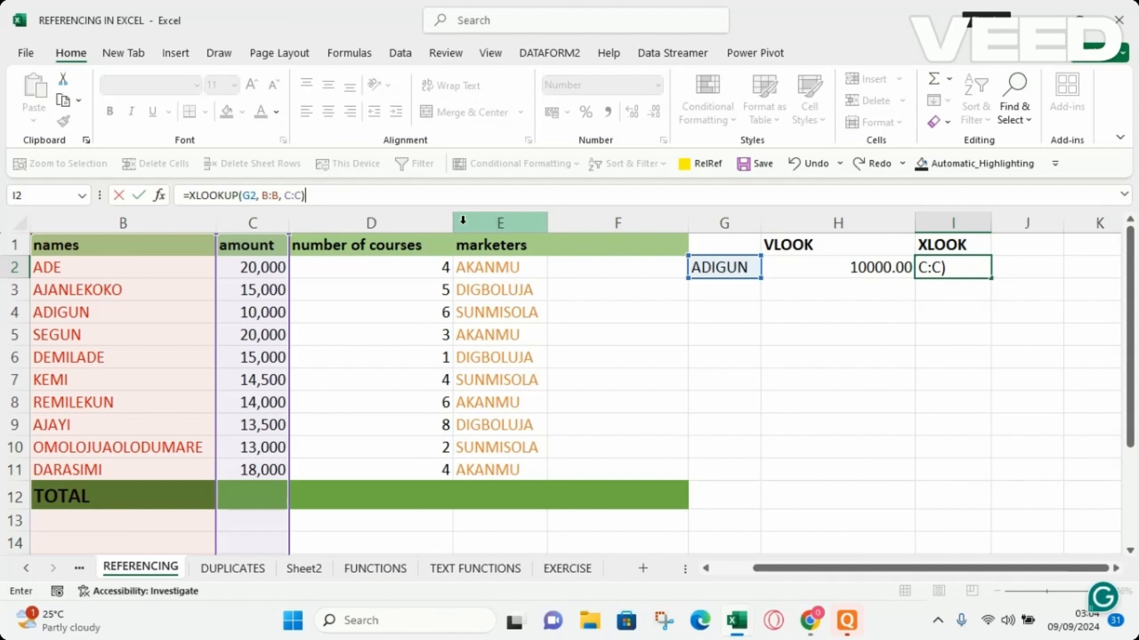
key("Return")
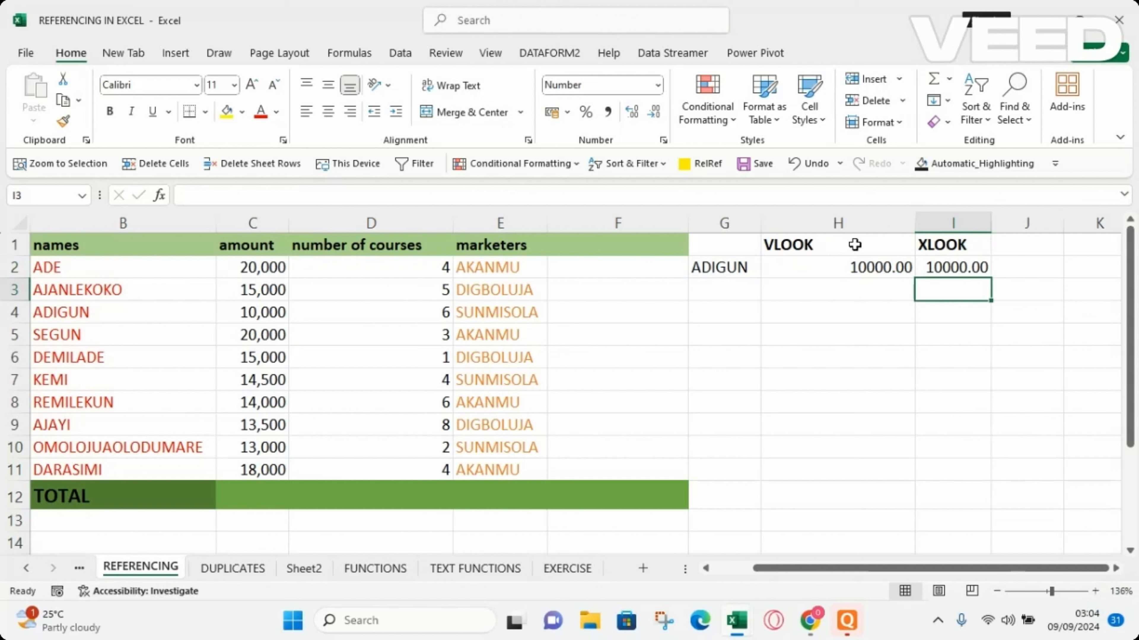
Step: Replace the lookup name in G2 with the first name from the names column, B2, to test both lookups
left_click(713, 265)
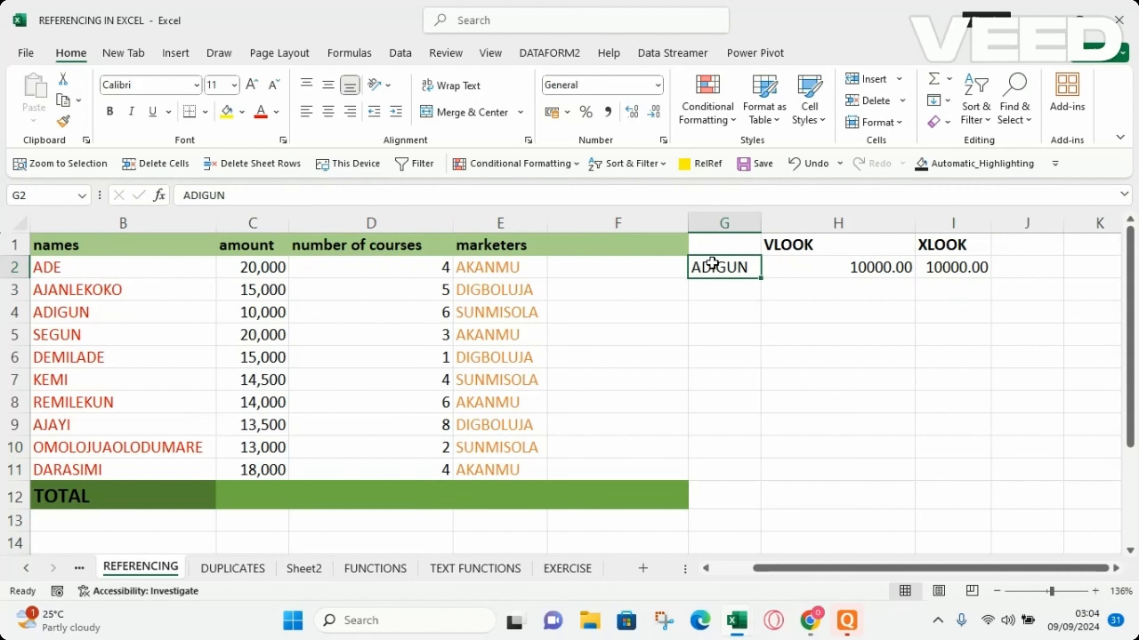
type("ADE")
key("Return")
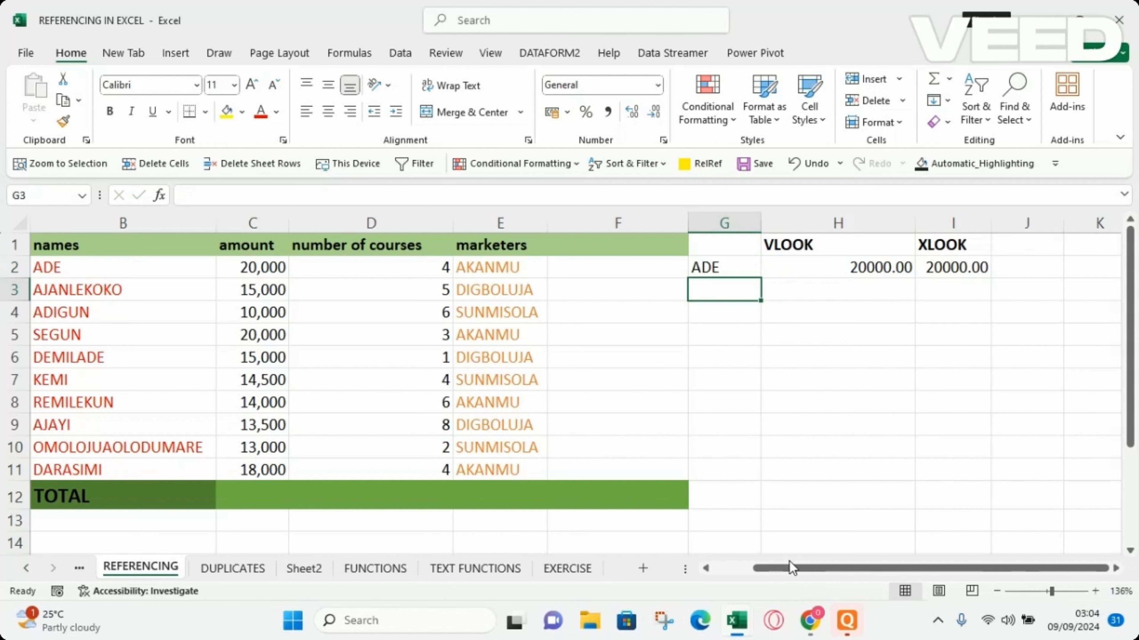
Step: Add "RECORD NOT FOUND" as the if_not_found argument of the XLOOKUP formula in I2
left_click(707, 568)
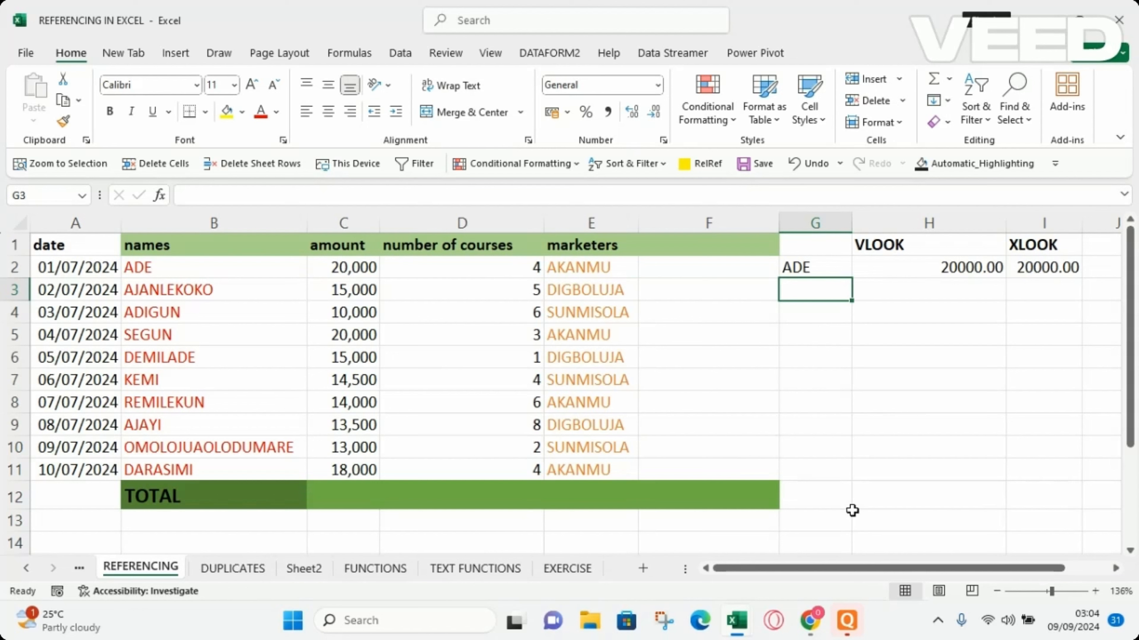
right_click(778, 572)
left_click(760, 569)
left_click_drag(761, 570, 796, 568)
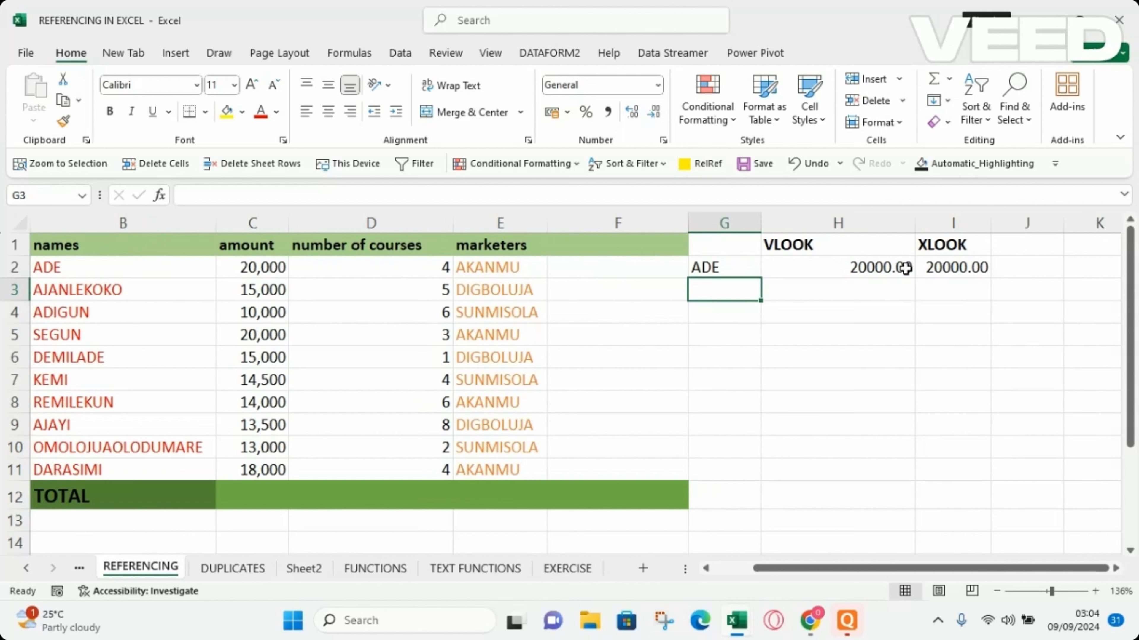
left_click(946, 268)
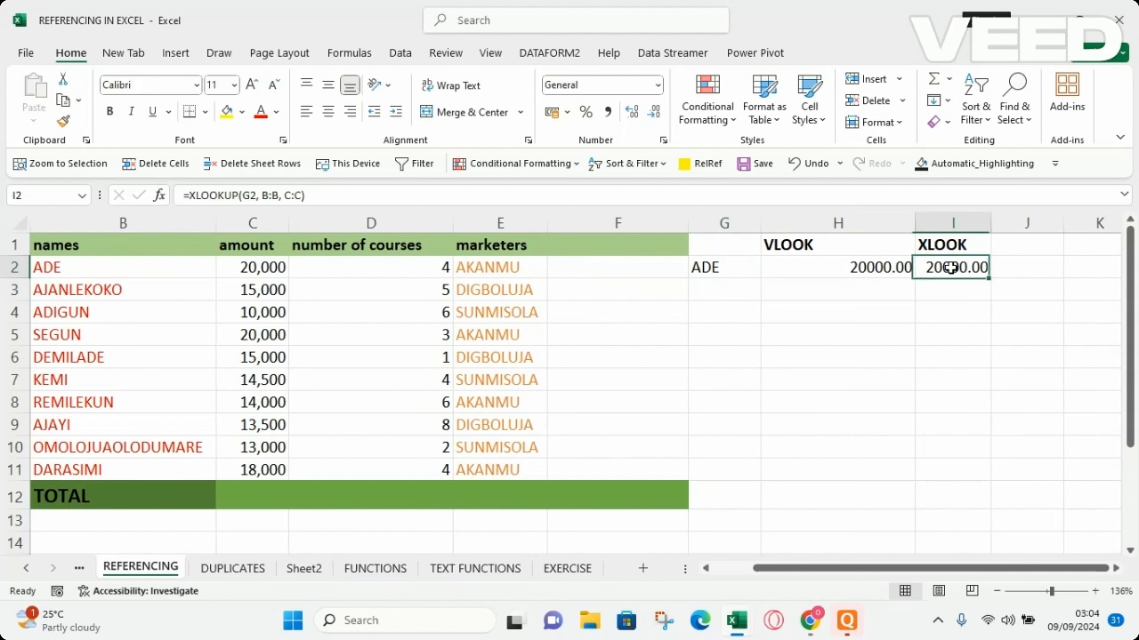
left_click(299, 196)
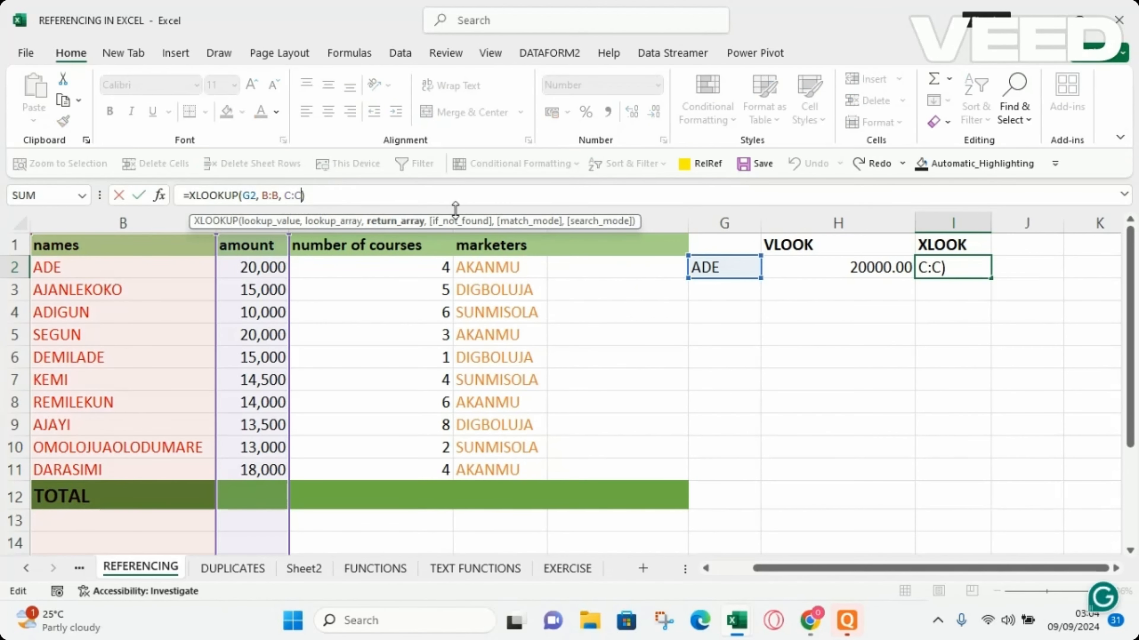
key("Return")
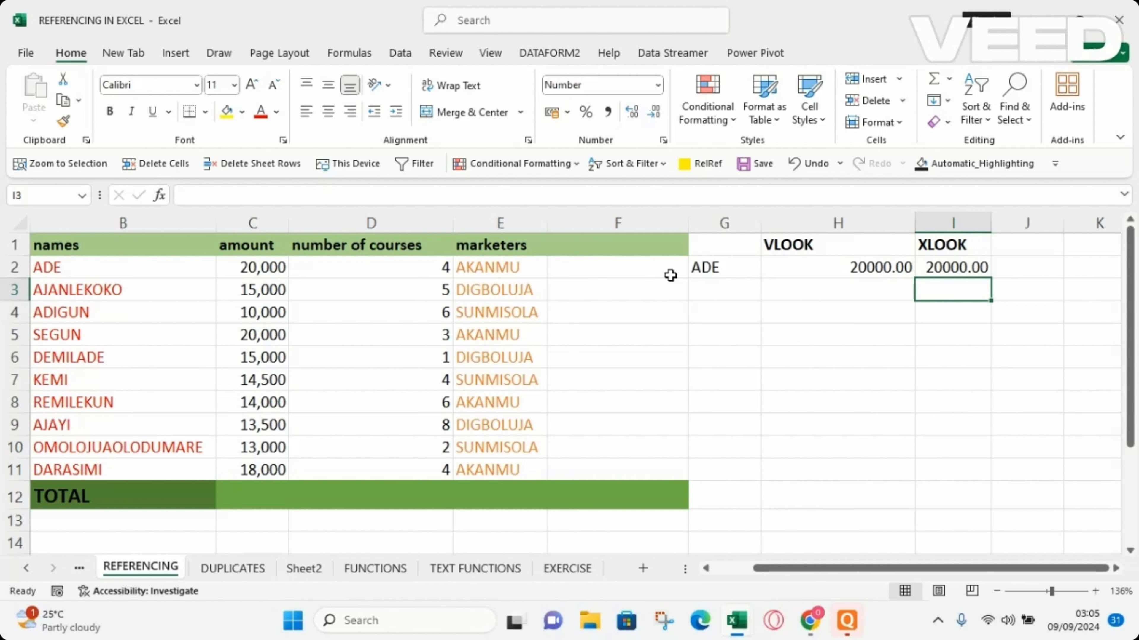
Step: Replace the lookup name in G2 with one missing from the names column to test the not-found case
left_click(707, 265)
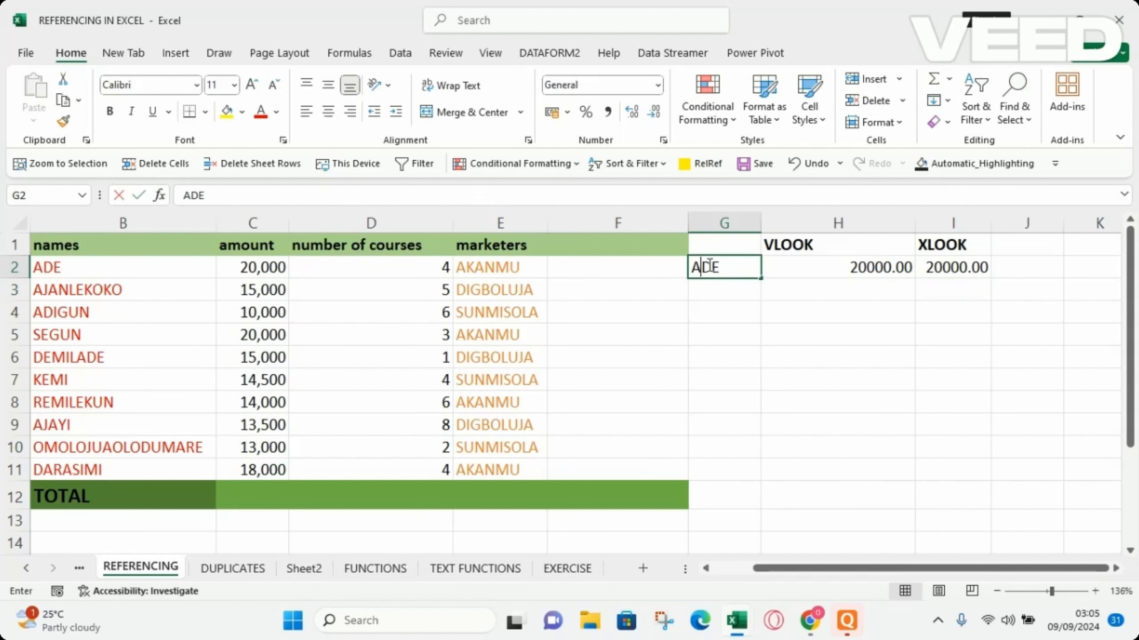
type("REMI")
key("Return")
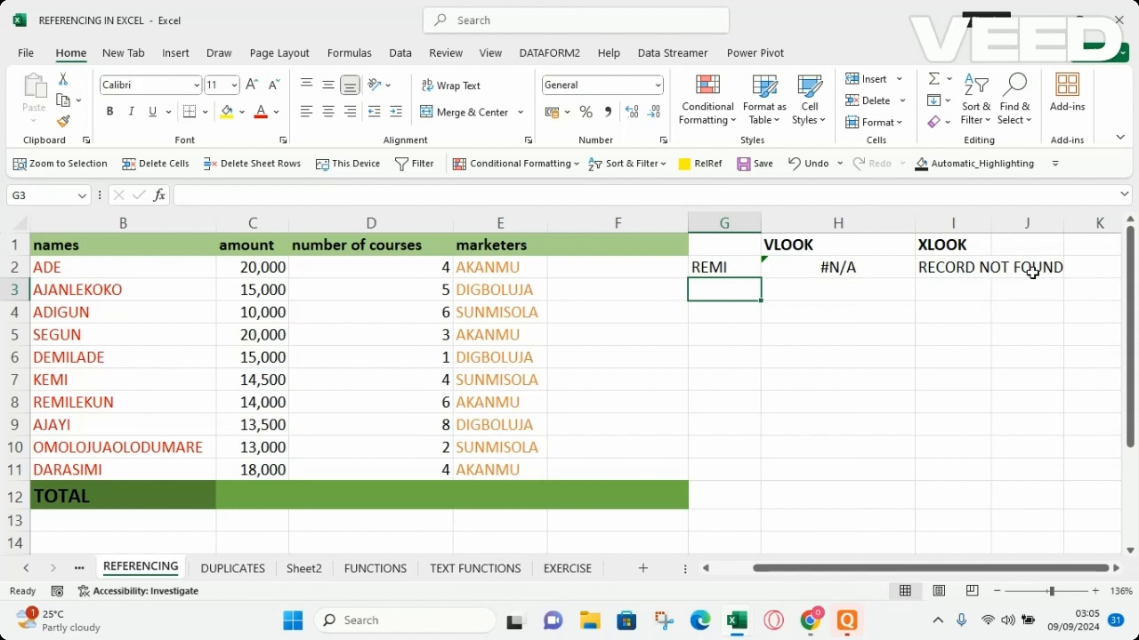
Step: Change the return array of the XLOOKUP in I2 to span the amount, number of courses and marketers columns
left_click(952, 269)
left_click(301, 195)
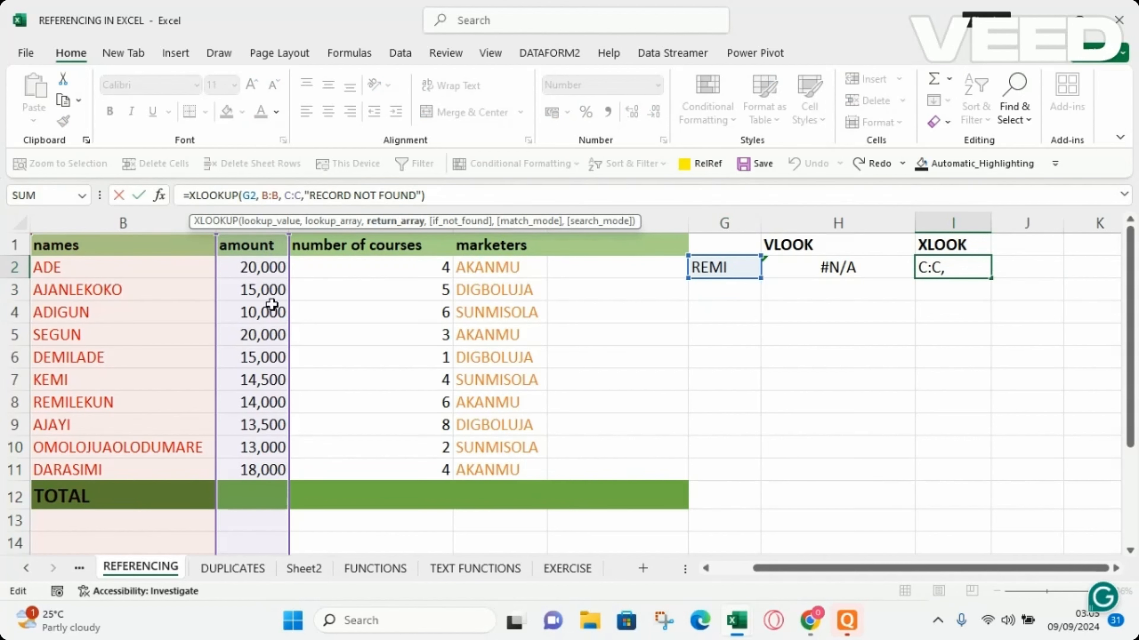
key("BackSpace")
key("BackSpace")
key("BackSpace")
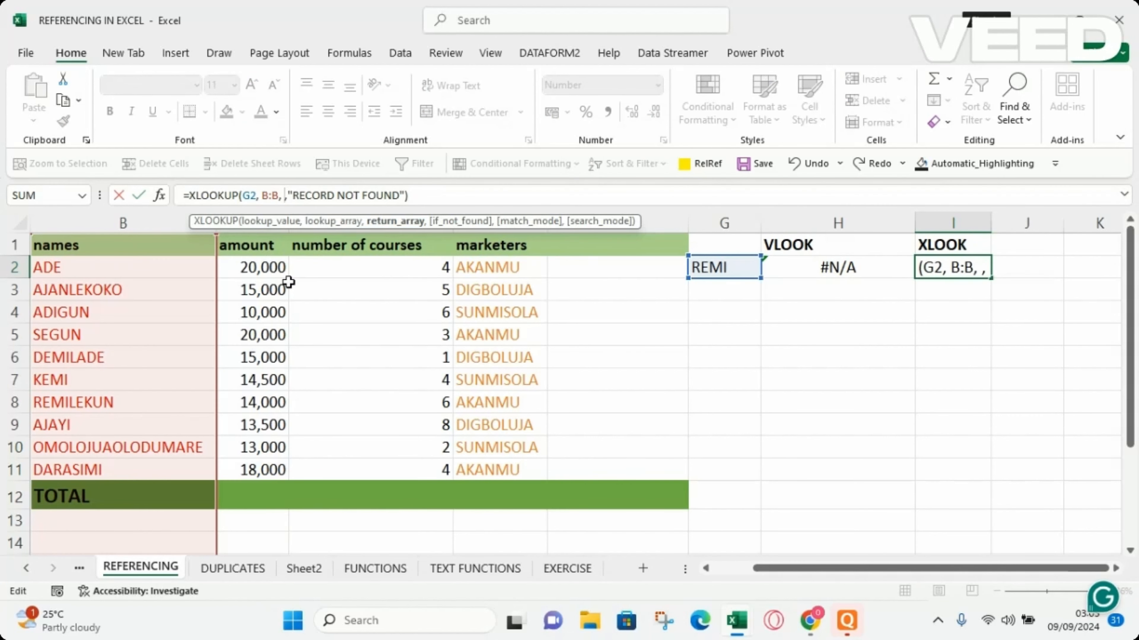
key("Return")
Step: Set the lookup name in G2 to the name in B2 and view the multi-column XLOOKUP results in row 2
left_click(720, 270)
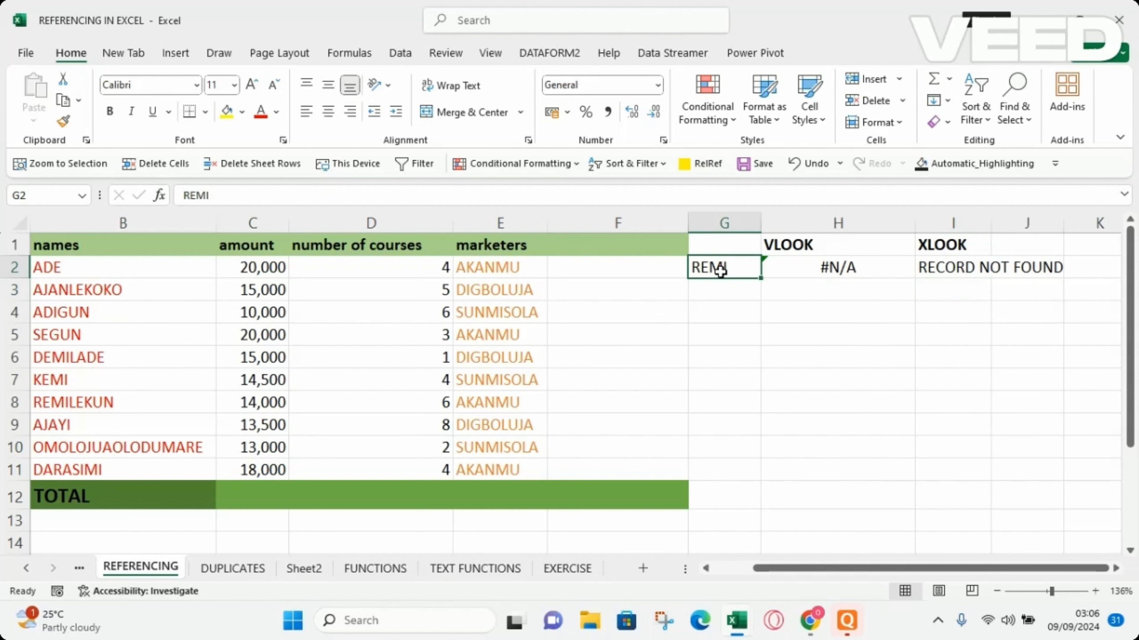
type("ADE")
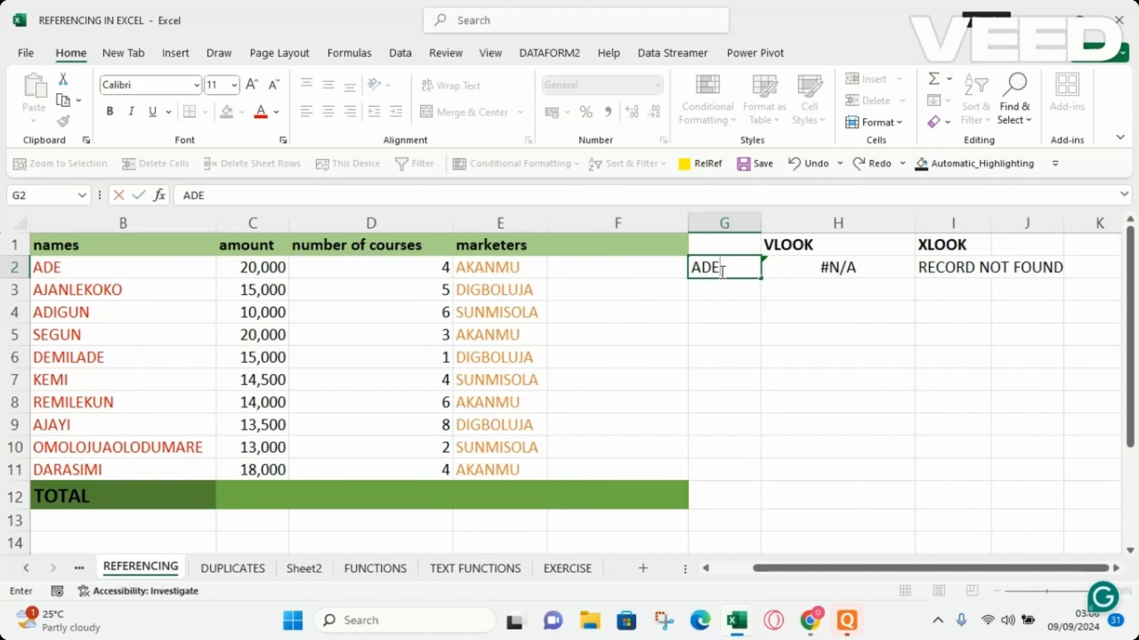
key("Return")
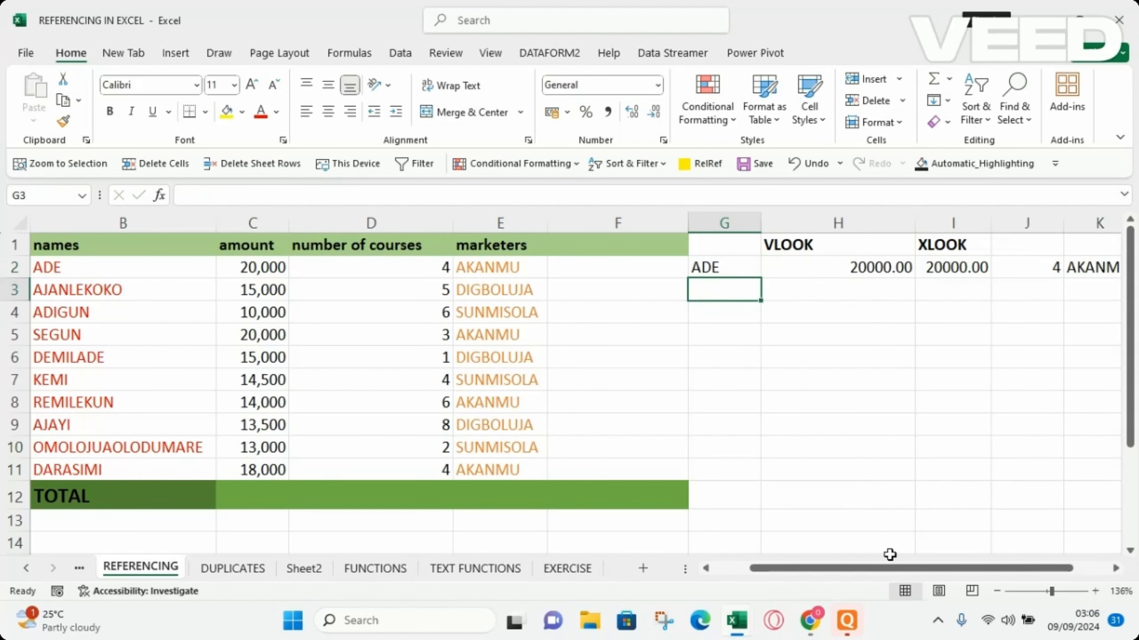
left_click_drag(862, 566, 910, 570)
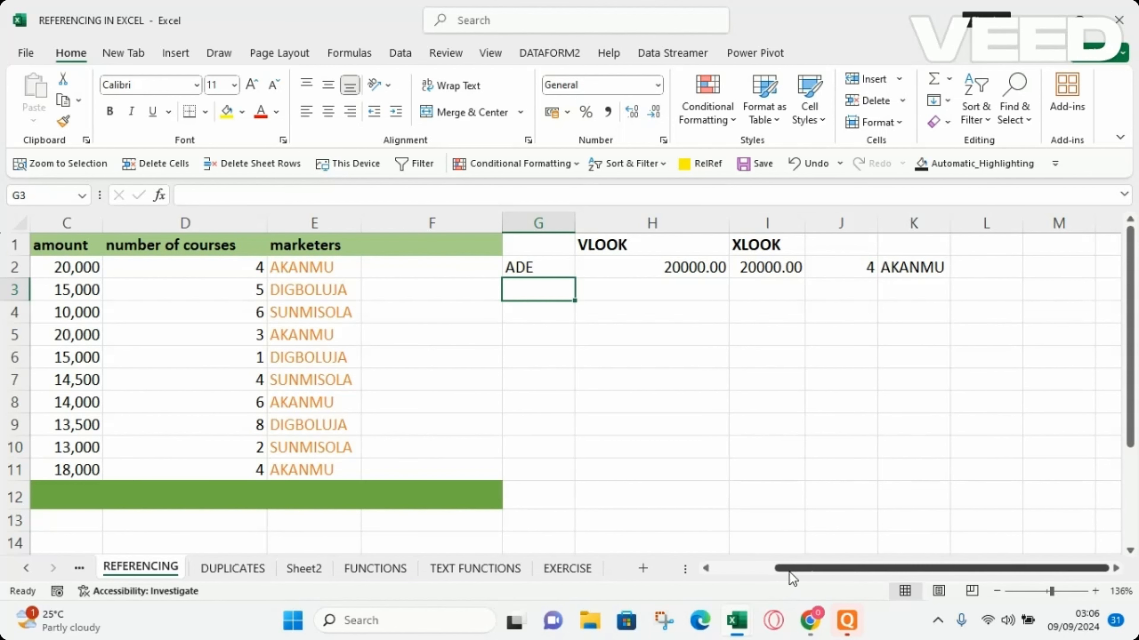
Step: Set the lookup name in G2 to the name in B4 and view the values returned across row 2
left_click_drag(796, 570, 728, 573)
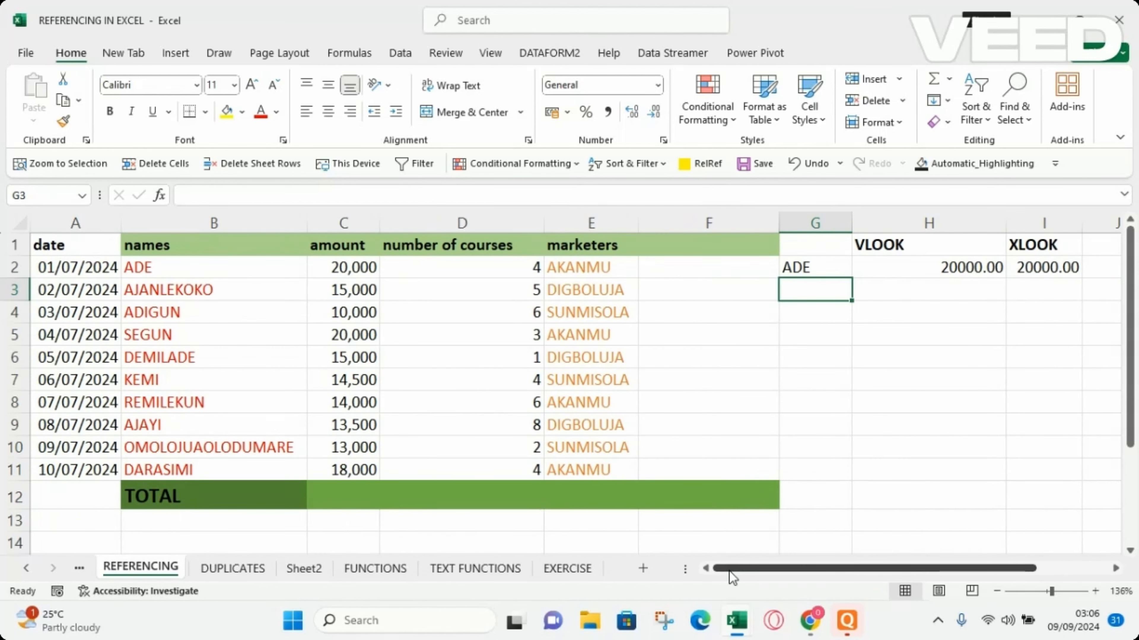
left_click(815, 266)
type("ADIGUN")
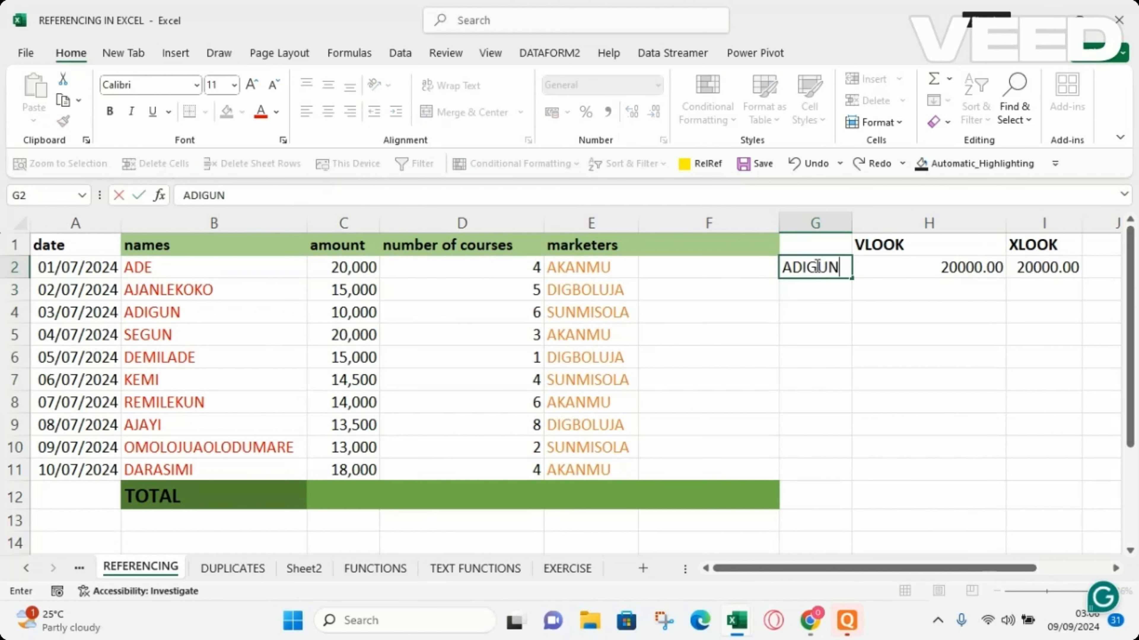
key("Return")
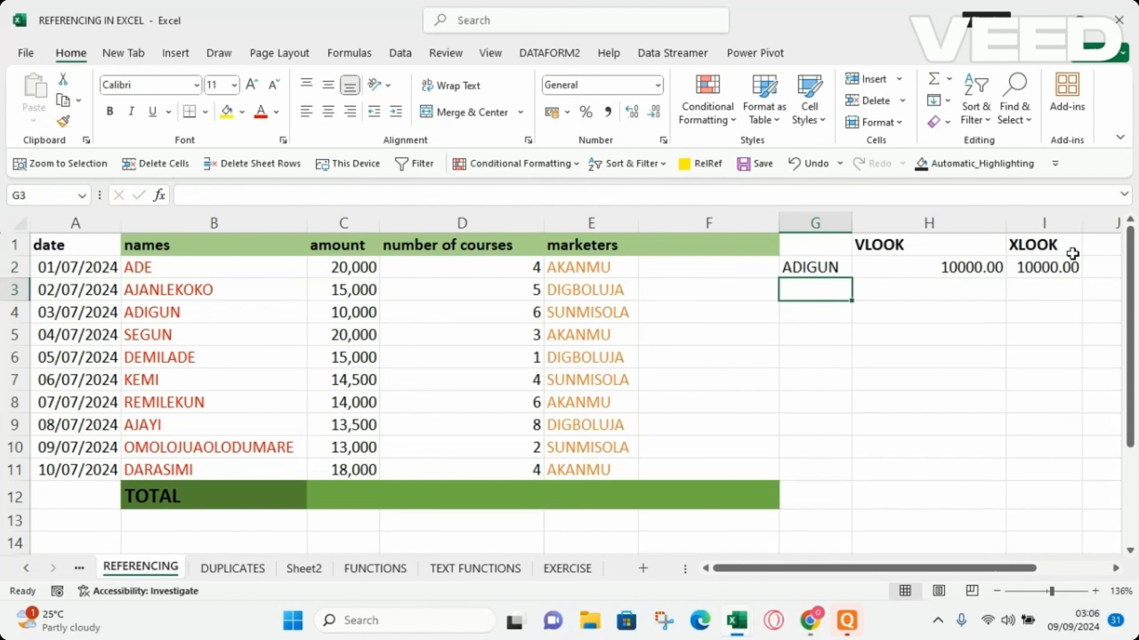
scroll(785, 341, "right", 3)
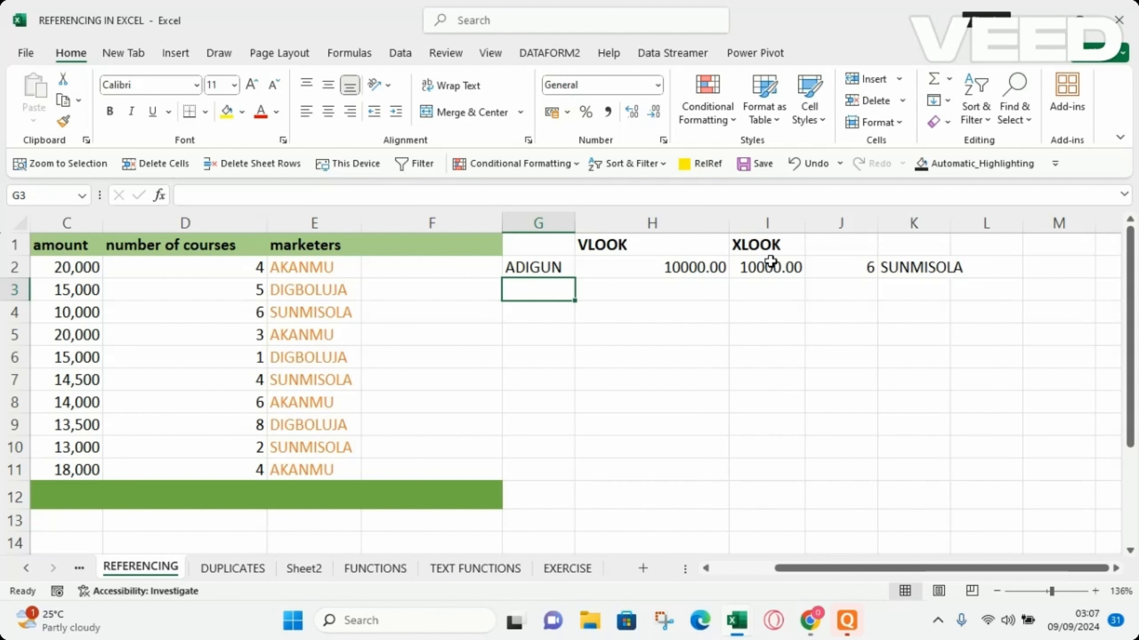
Step: Add a new worksheet and enter the headers NAMES in A1 and VALUES in B1
left_click(643, 568)
left_click_drag(1045, 591, 1052, 592)
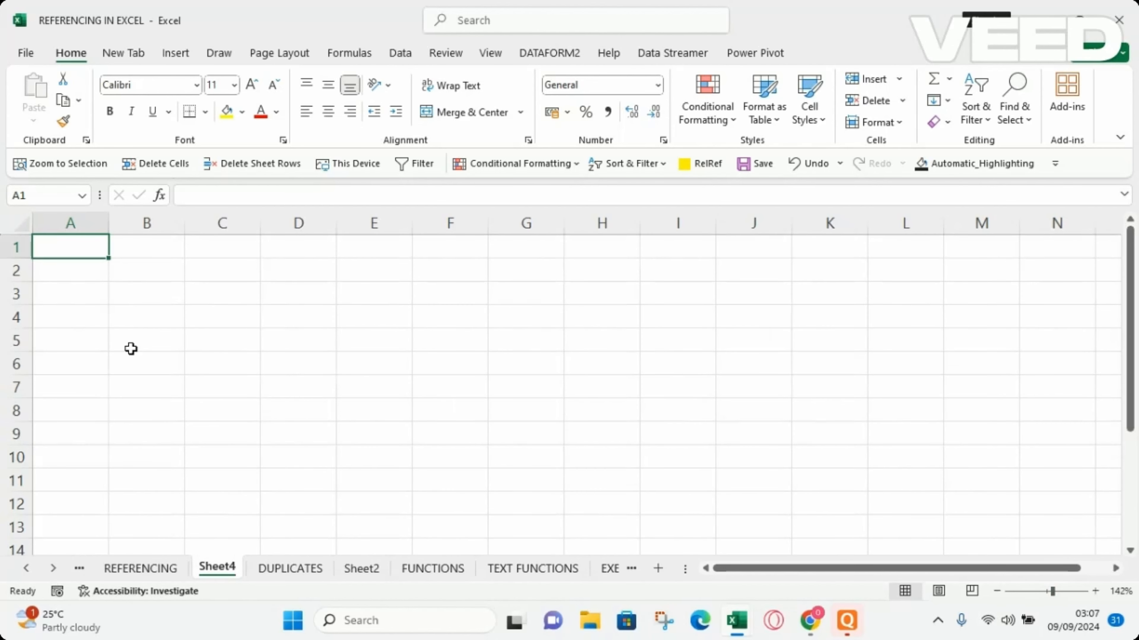
type("NAAEM")
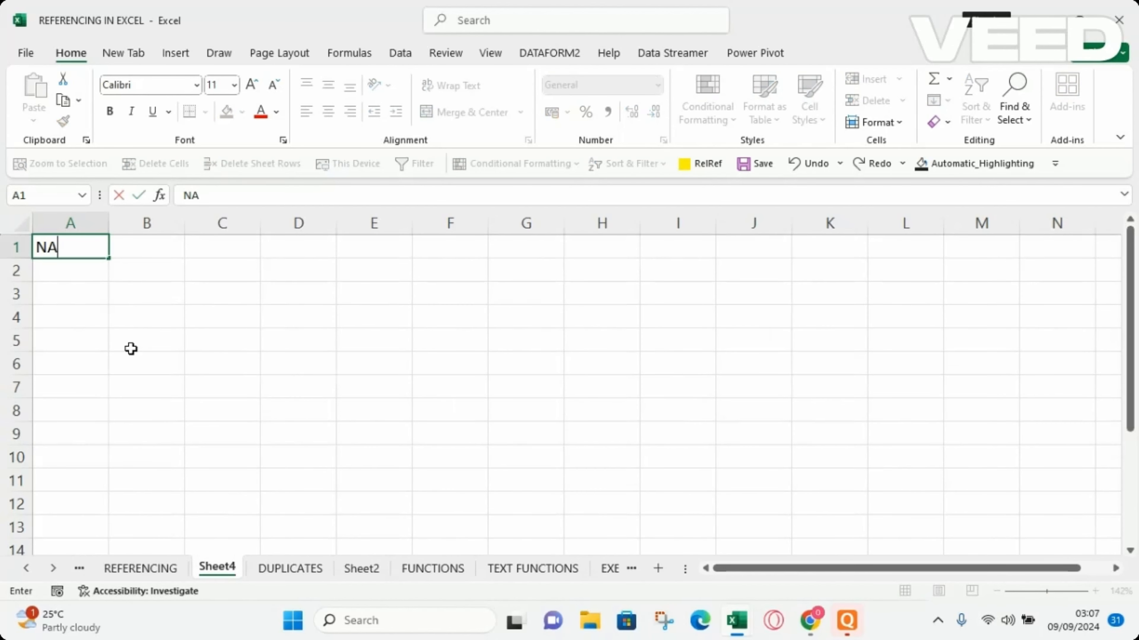
key("BackSpace")
key("BackSpace")
key("BackSpace")
type("MSE")
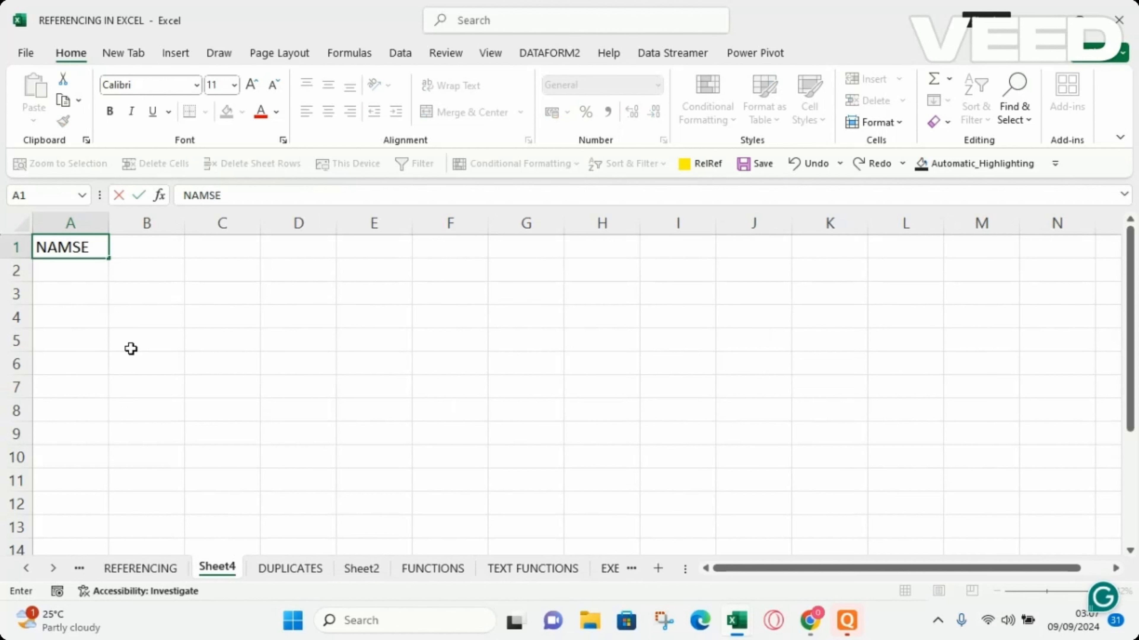
key("BackSpace")
key("BackSpace")
type("ES")
key("Tab")
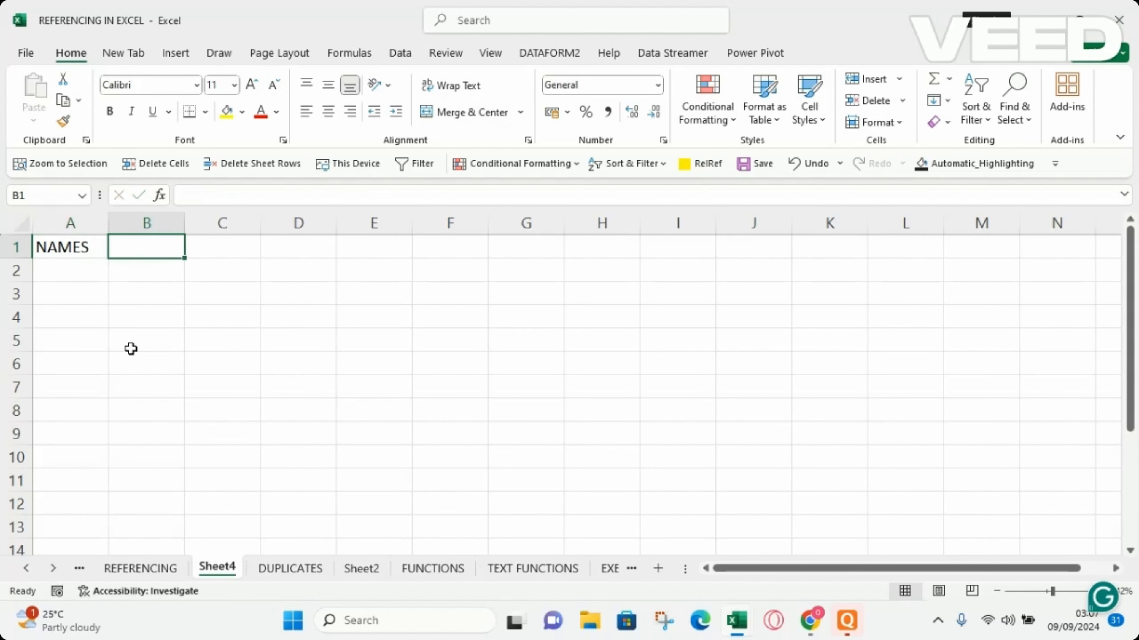
type("VALUES")
key("Return")
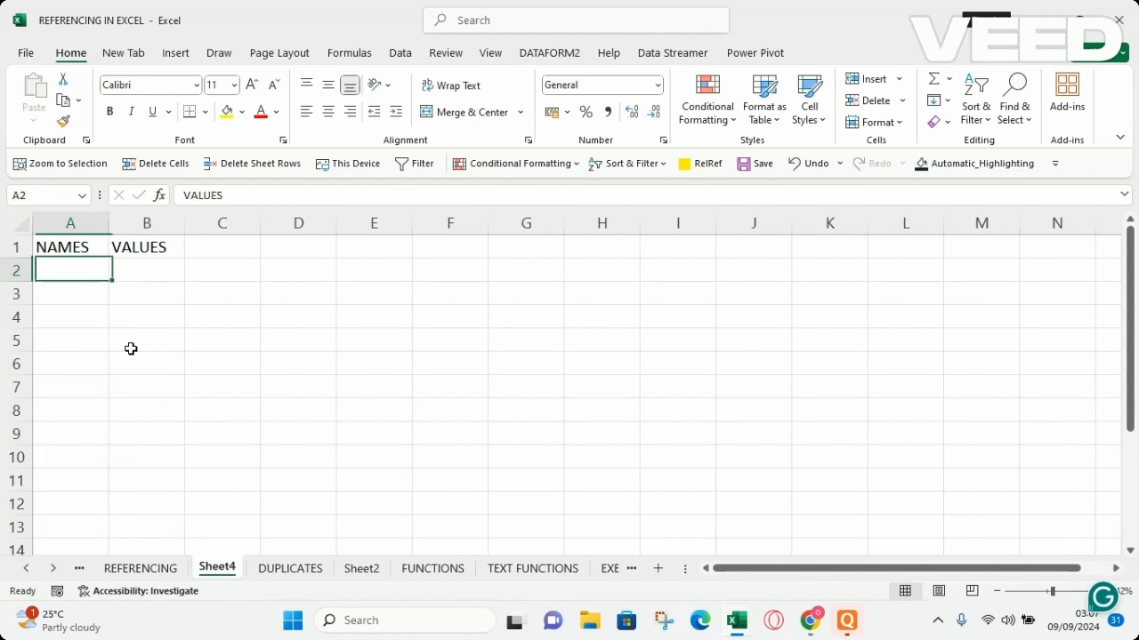
Step: Fill A2:A4 under NAMES with the names from B2, B7 and B4 of the REFERENCING sheet, in that order
type("ADE")
key("Return")
type("DEM")
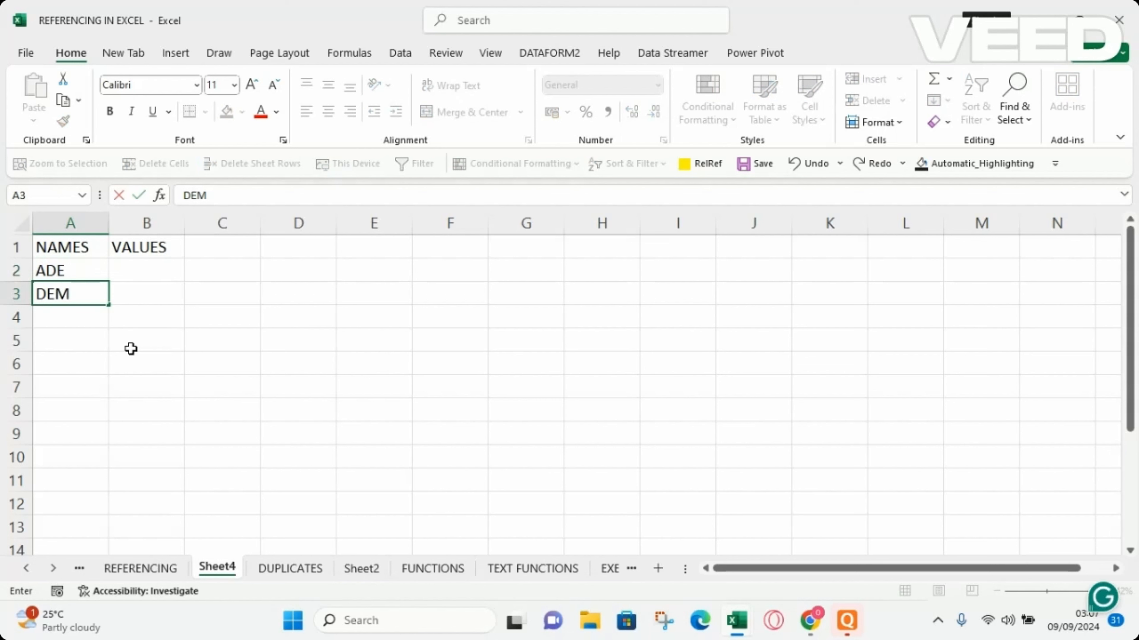
key("BackSpace")
key("BackSpace")
key("BackSpace")
type("KEMI")
key("Return")
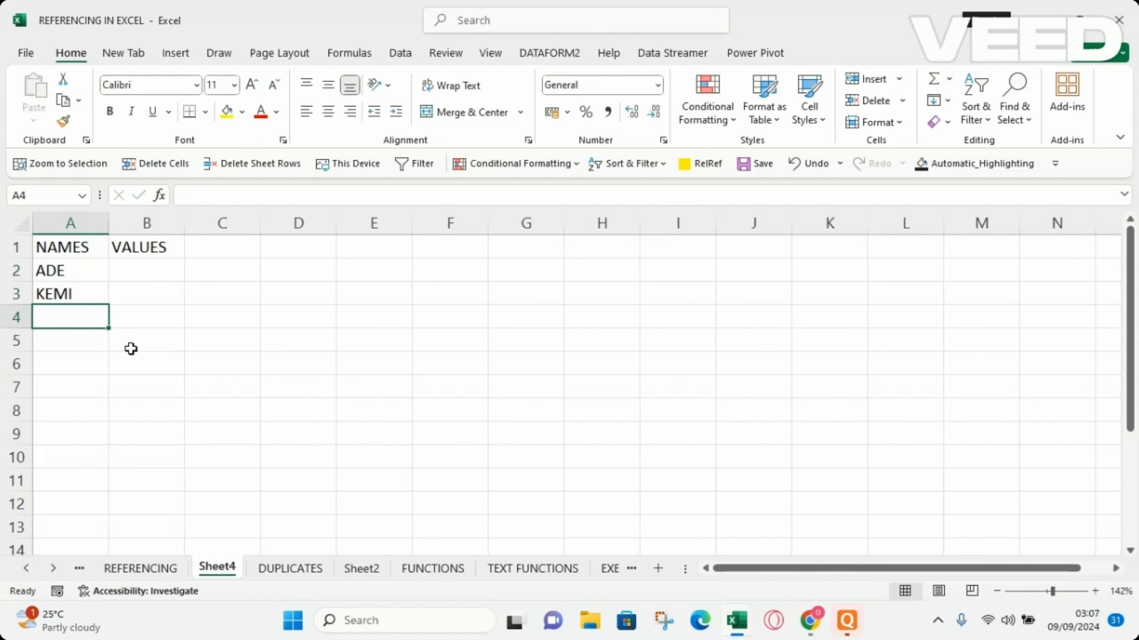
type("ADIGUN")
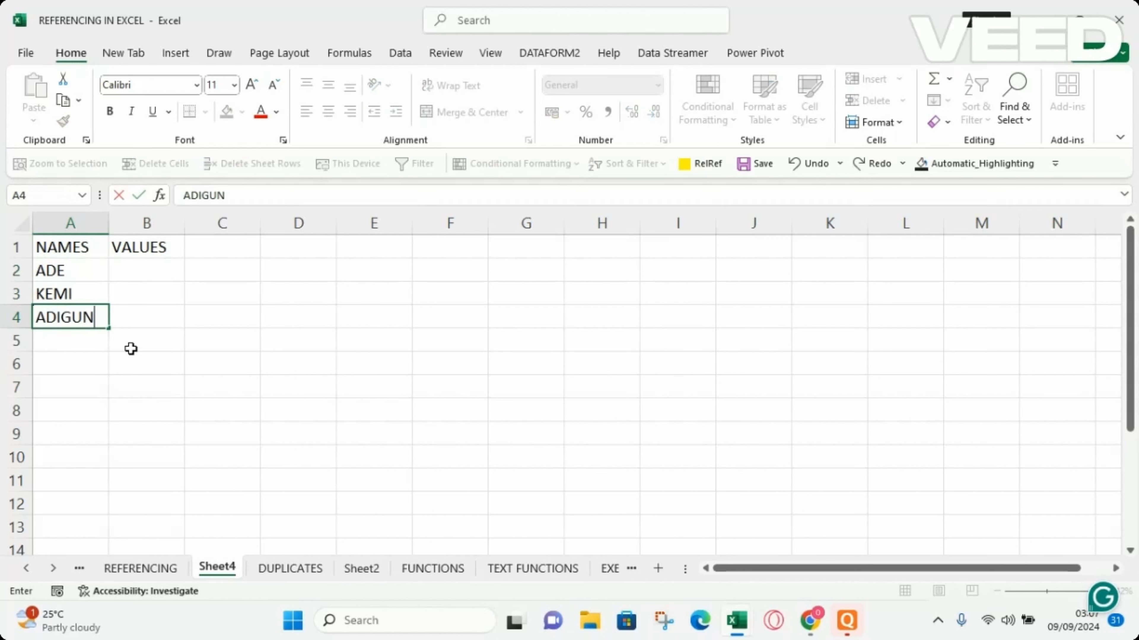
key("Return")
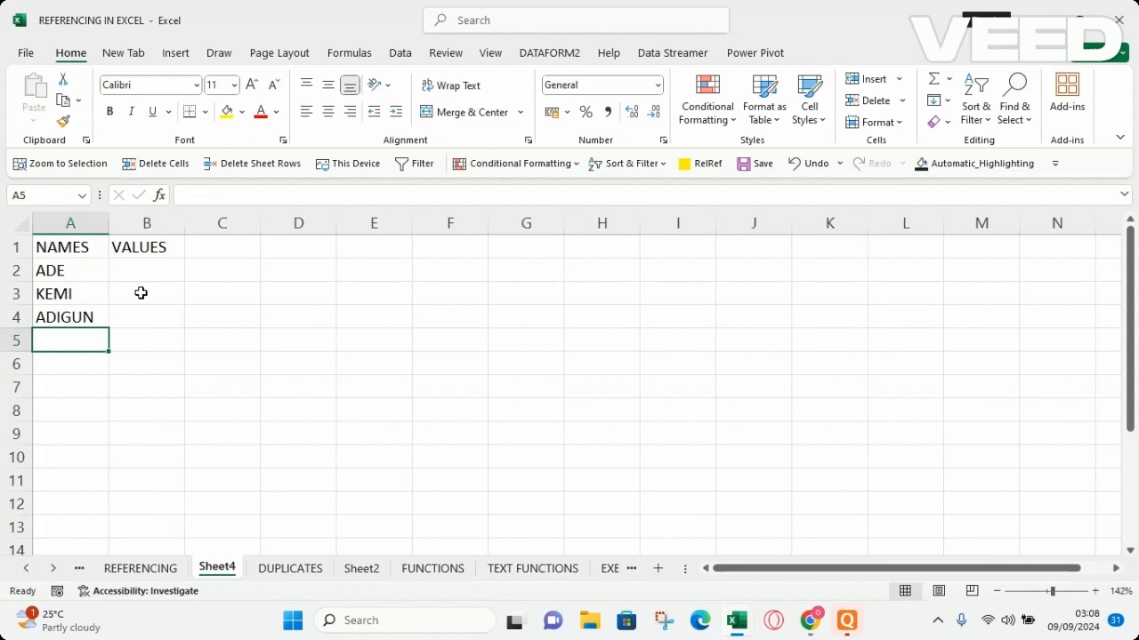
Step: Start an XLOOKUP formula in B2 with A2 as the lookup value
left_click(126, 269)
type("=XLOO")
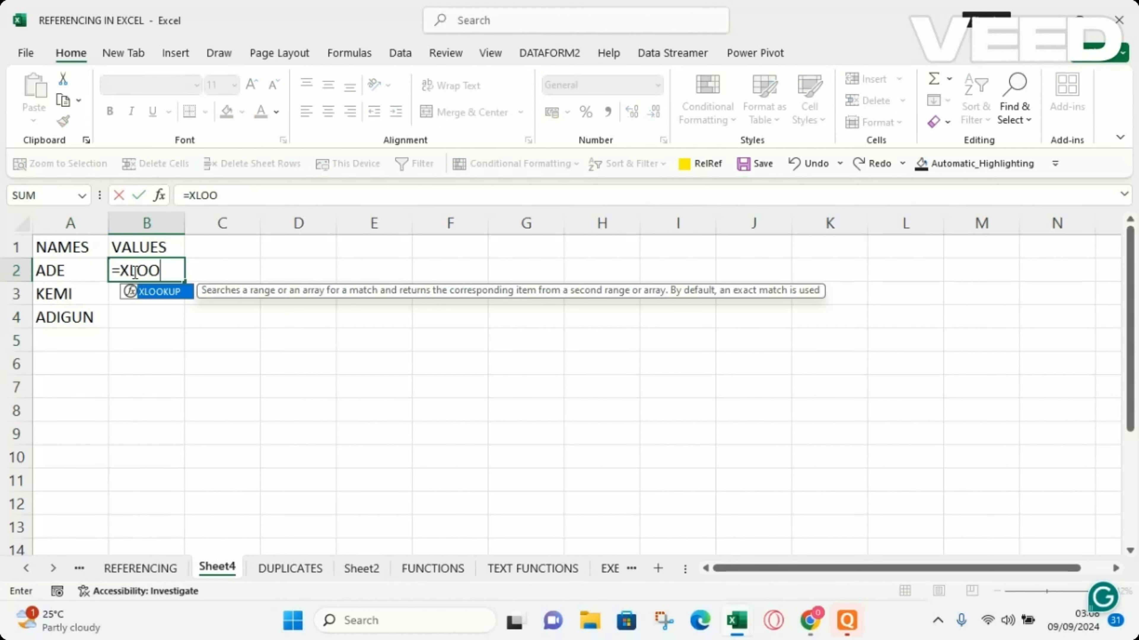
double_click(156, 292)
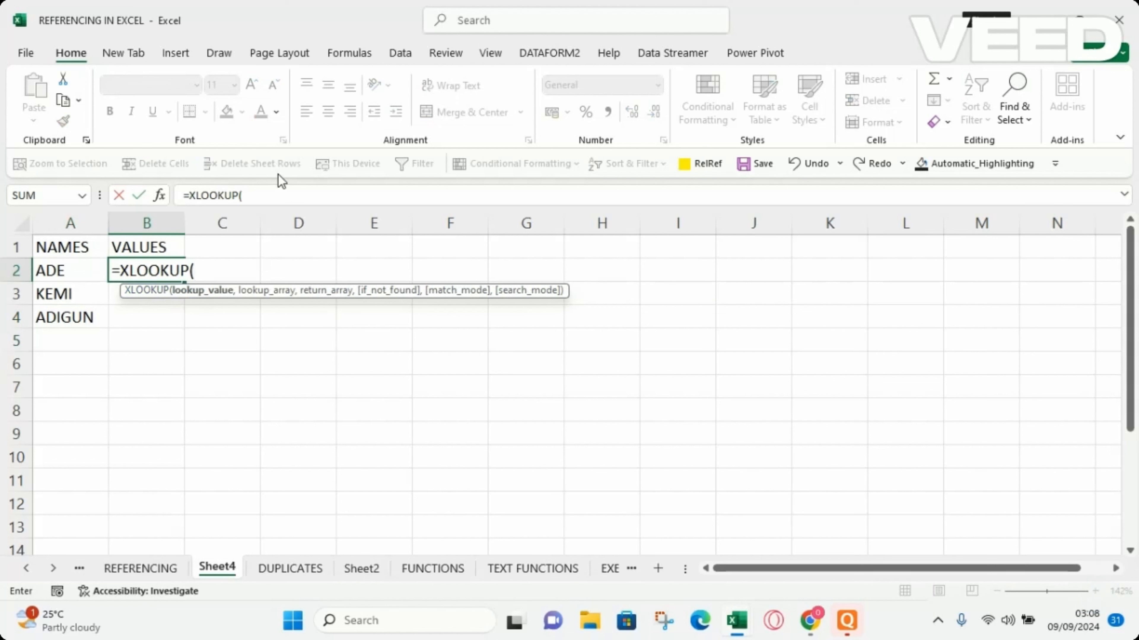
left_click(268, 200)
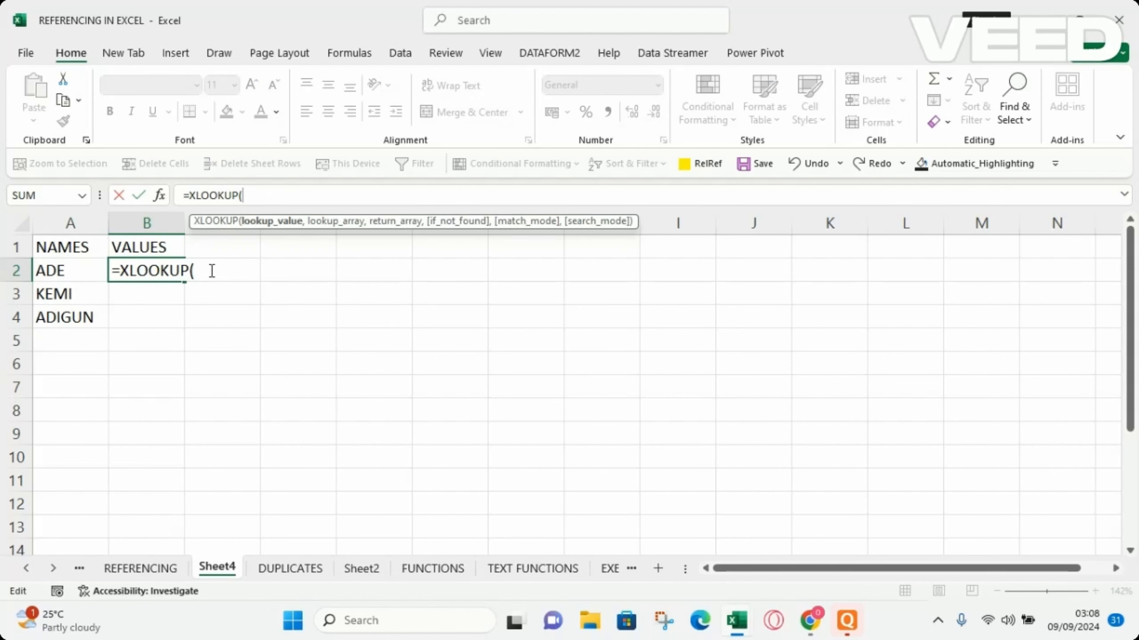
left_click(62, 268)
type(",")
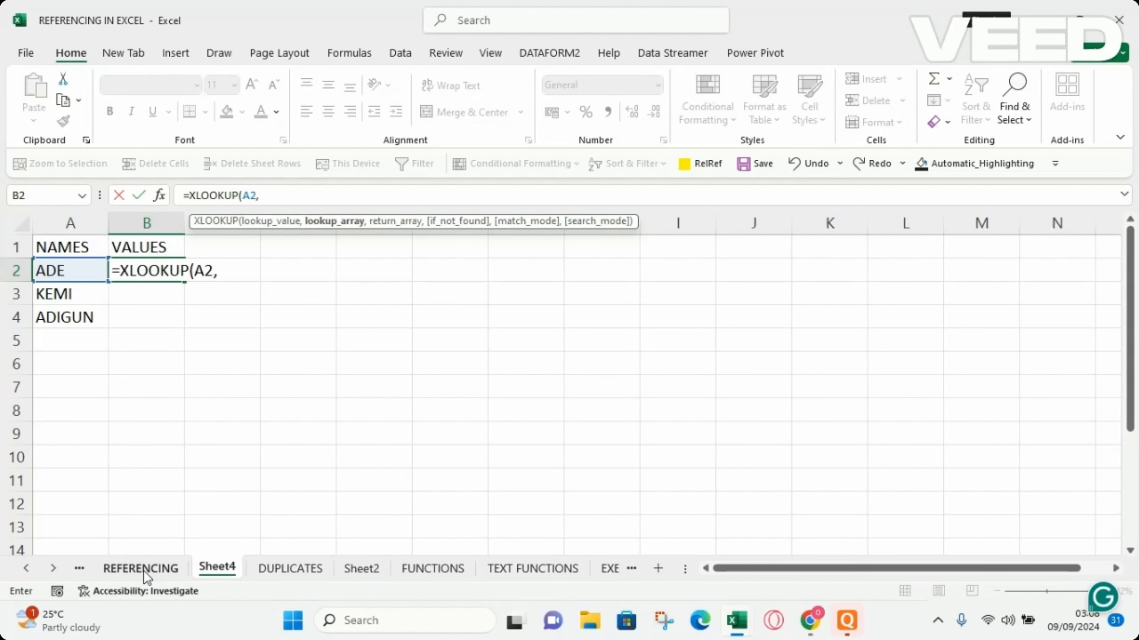
Step: Set the formula's lookup array to the entire names column B of the REFERENCING sheet
left_click(142, 569)
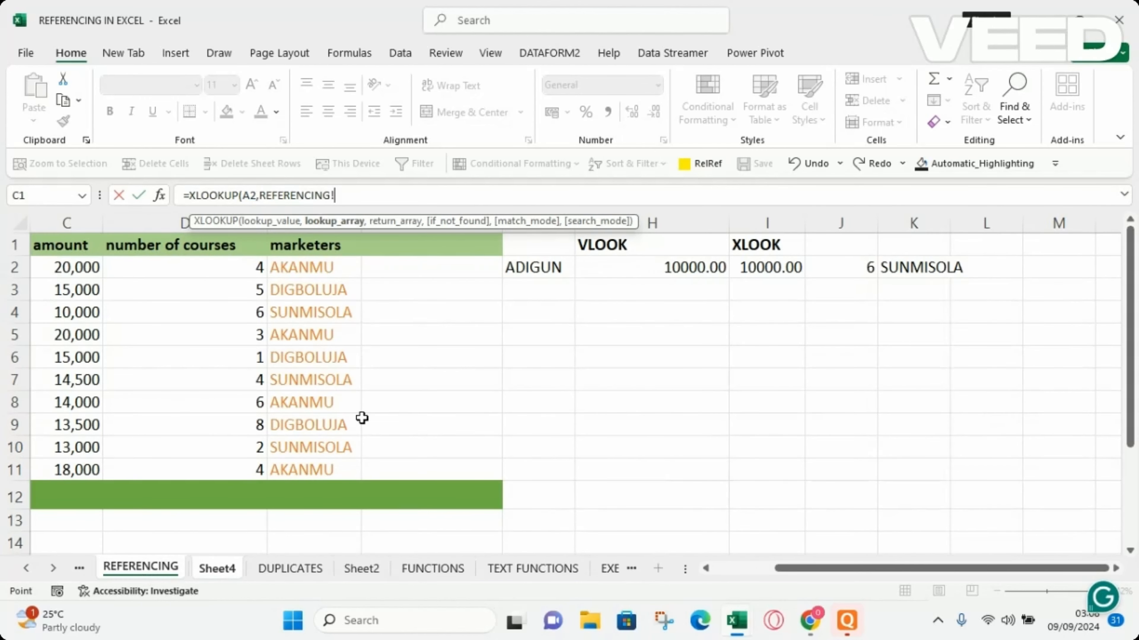
scroll(356, 235, "left", 2)
left_click(155, 223)
type(",")
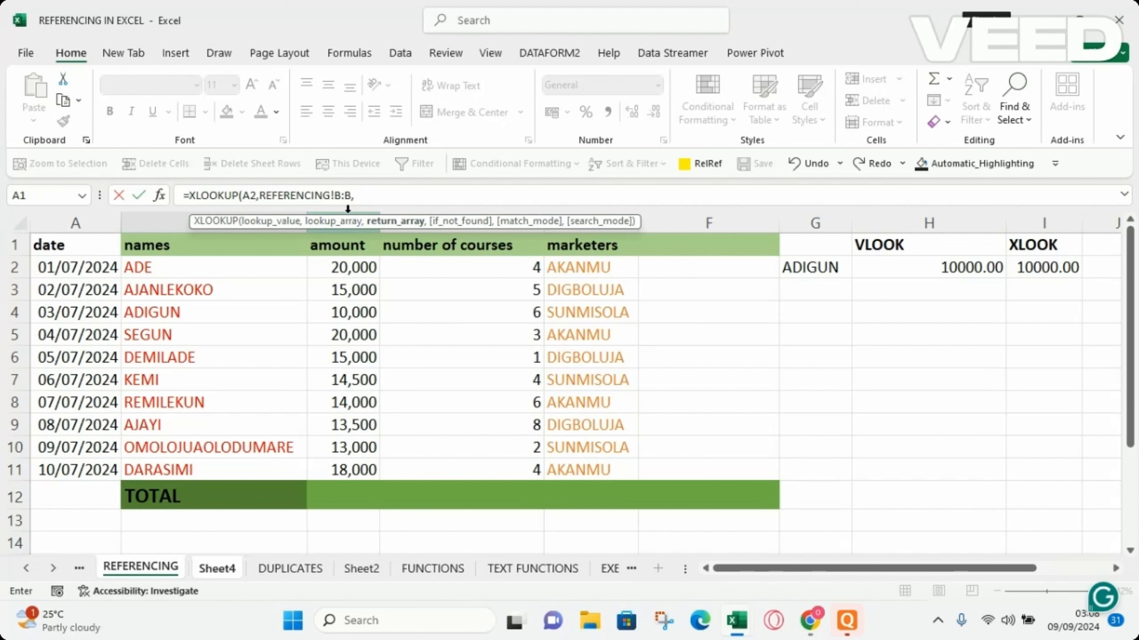
Step: Set the return array to REFERENCING columns C:E, add "RECORD NOT FOUND" as the if-not-found text, and finish the formula
left_click_drag(344, 231, 579, 255)
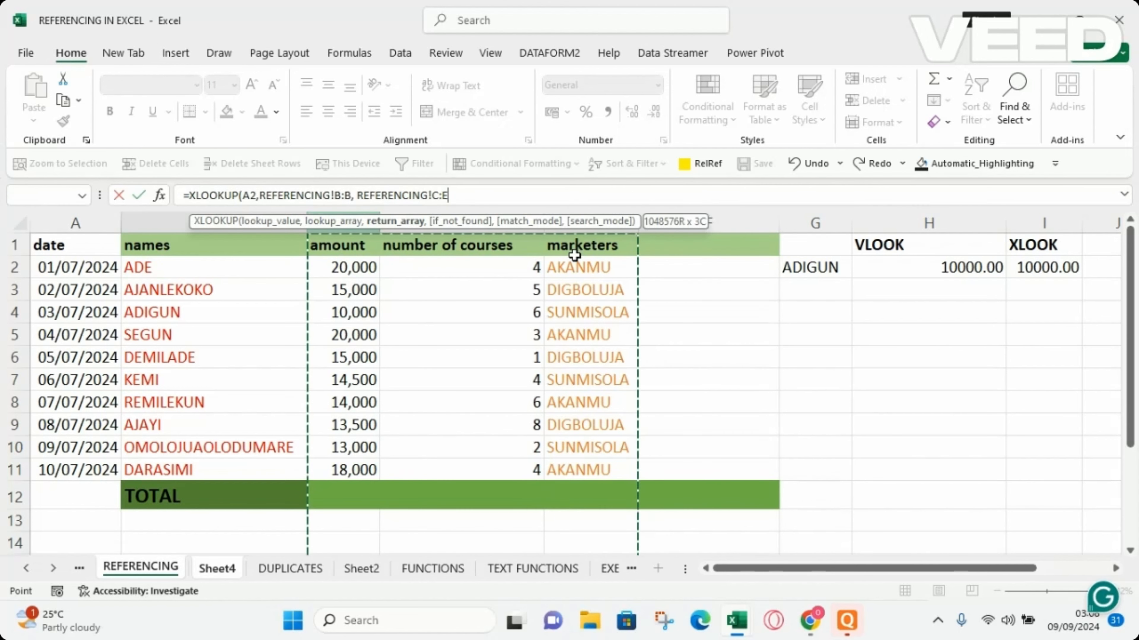
type(", \"RE")
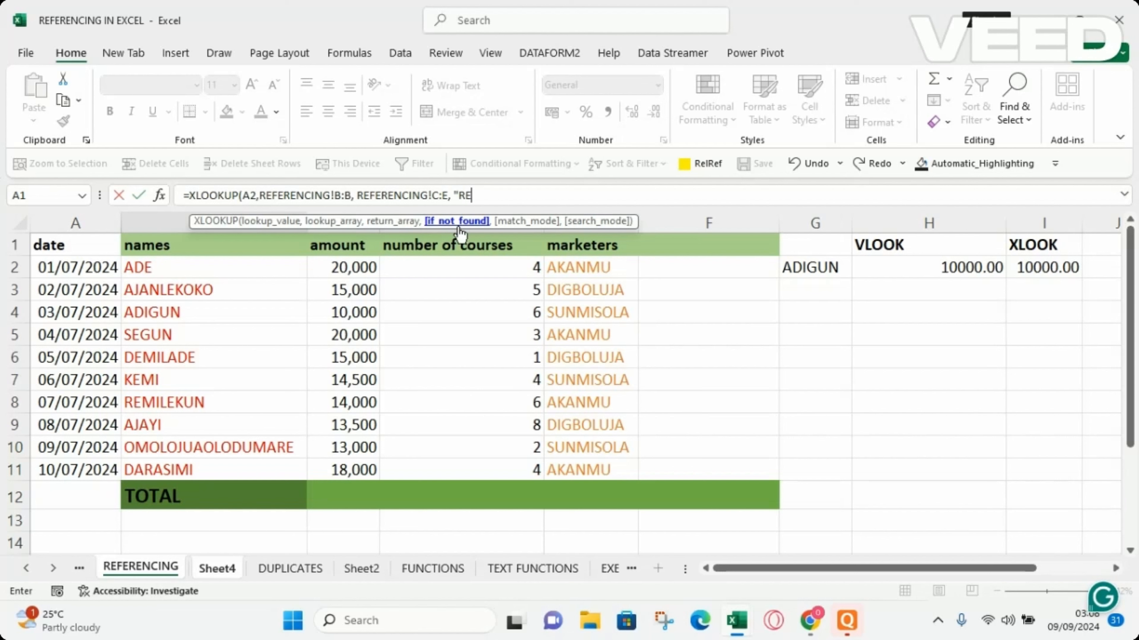
type("CORD NOT FO")
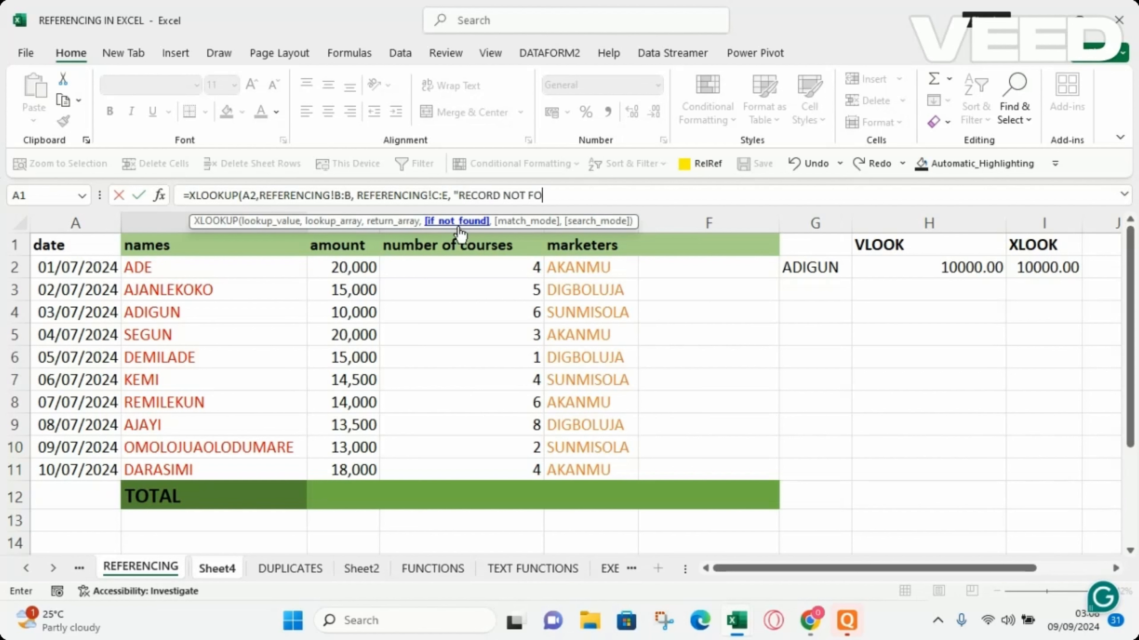
type("UND\"")
key("Escape")
Step: Clear the VLOOK and XLOOK test lookups beside the data table on the REFERENCING sheet, from G1 through K2
left_click_drag(809, 246, 1039, 276)
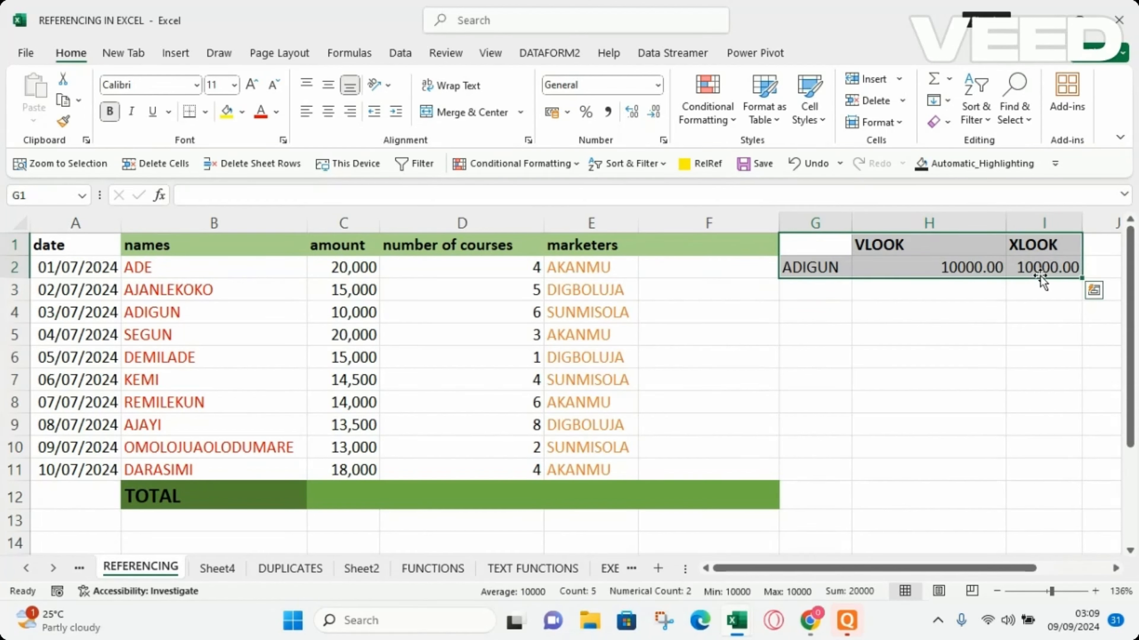
key("BackSpace")
left_click_drag(1040, 276, 928, 340)
left_click_drag(706, 313, 1138, 358)
key("Delete")
left_click(851, 402)
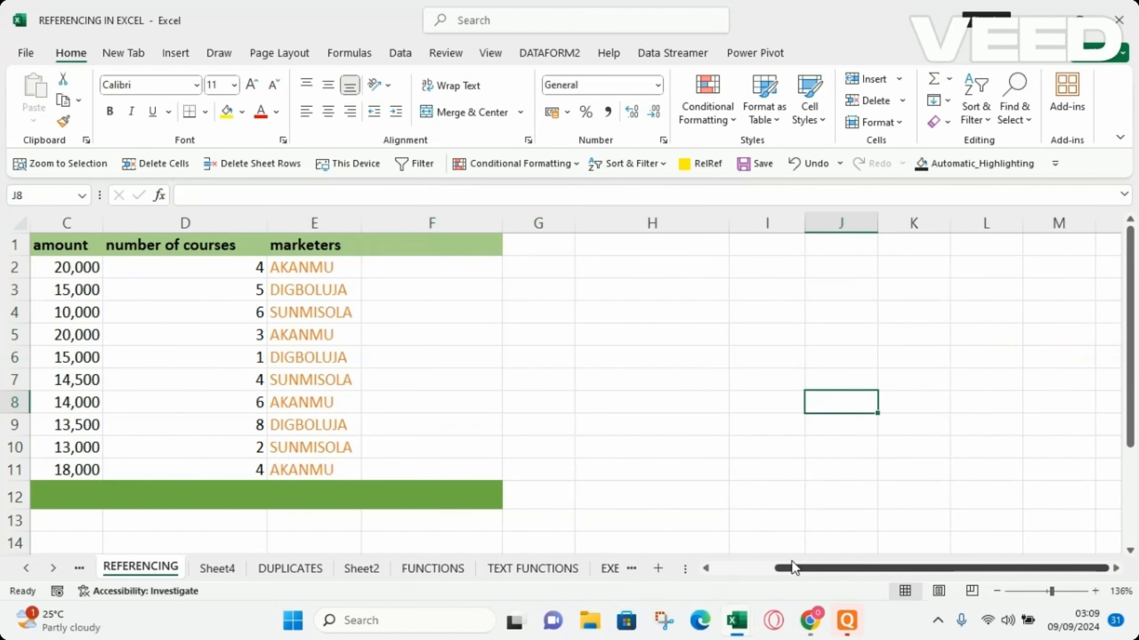
left_click(361, 568)
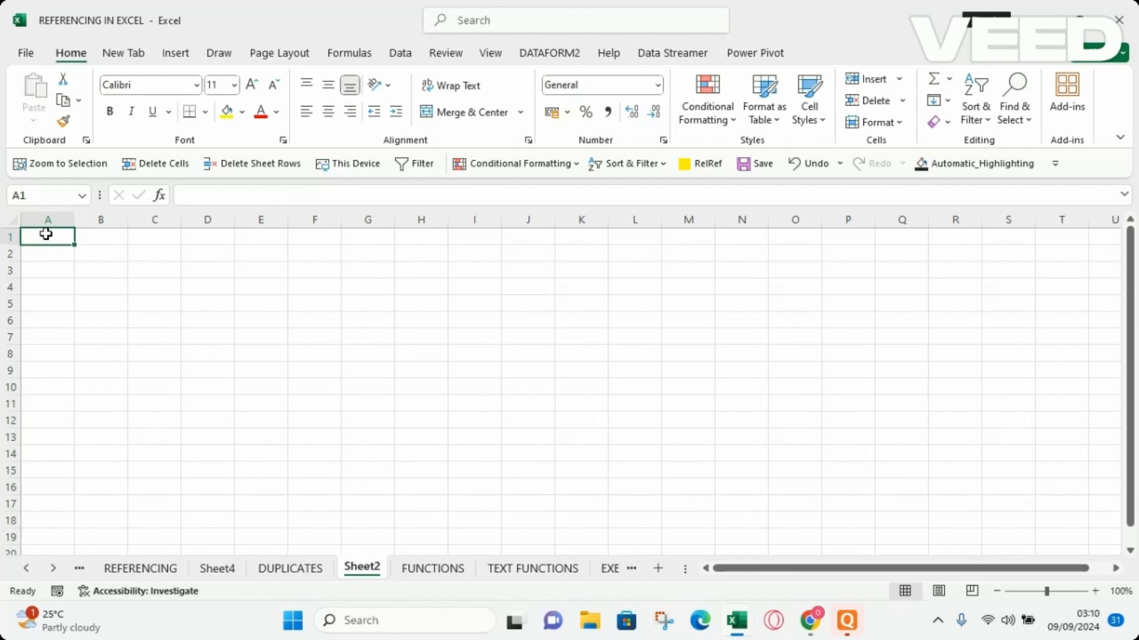
right_click(45, 233)
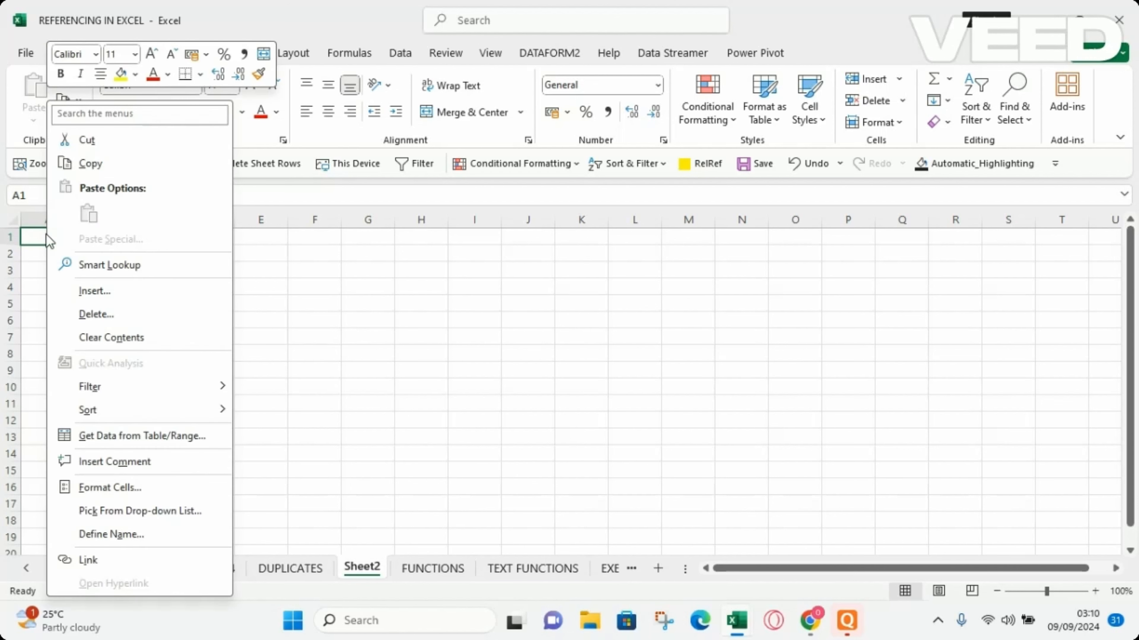
left_click(475, 419)
Step: Copy the table A1:E11 from the REFERENCING sheet and paste it transposed into Sheet2 starting at A1
left_click(140, 575)
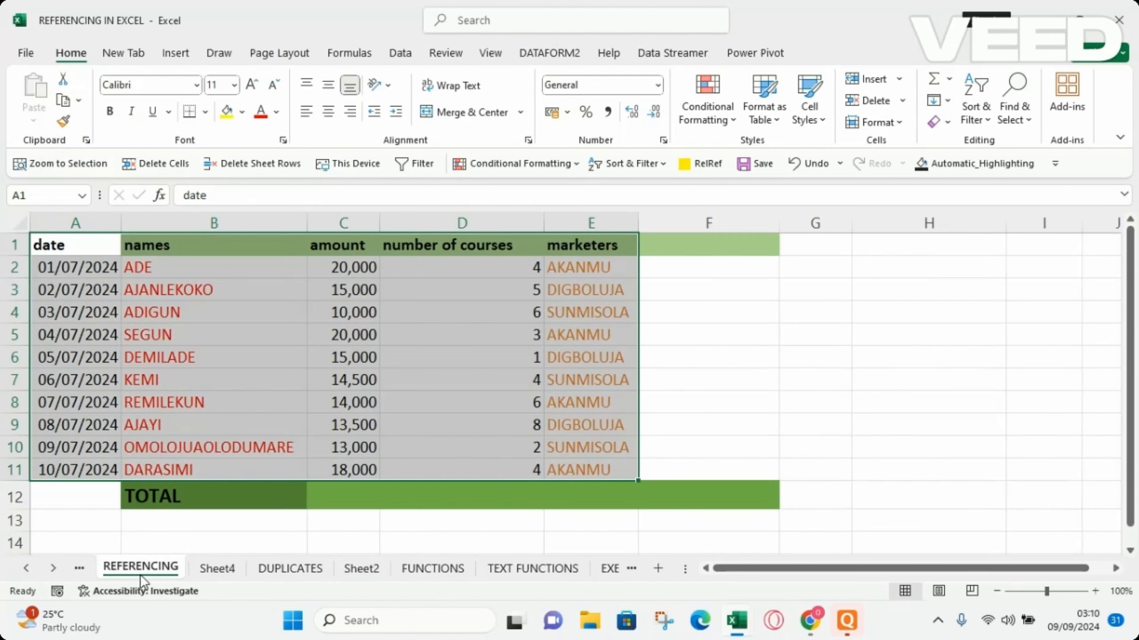
right_click(185, 333)
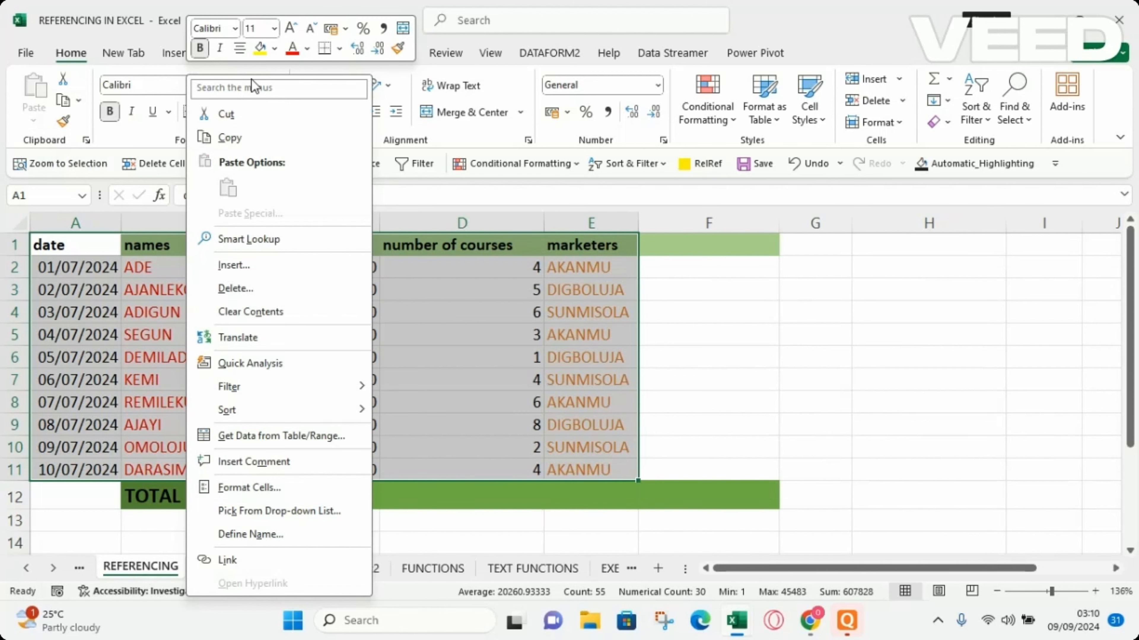
left_click(230, 138)
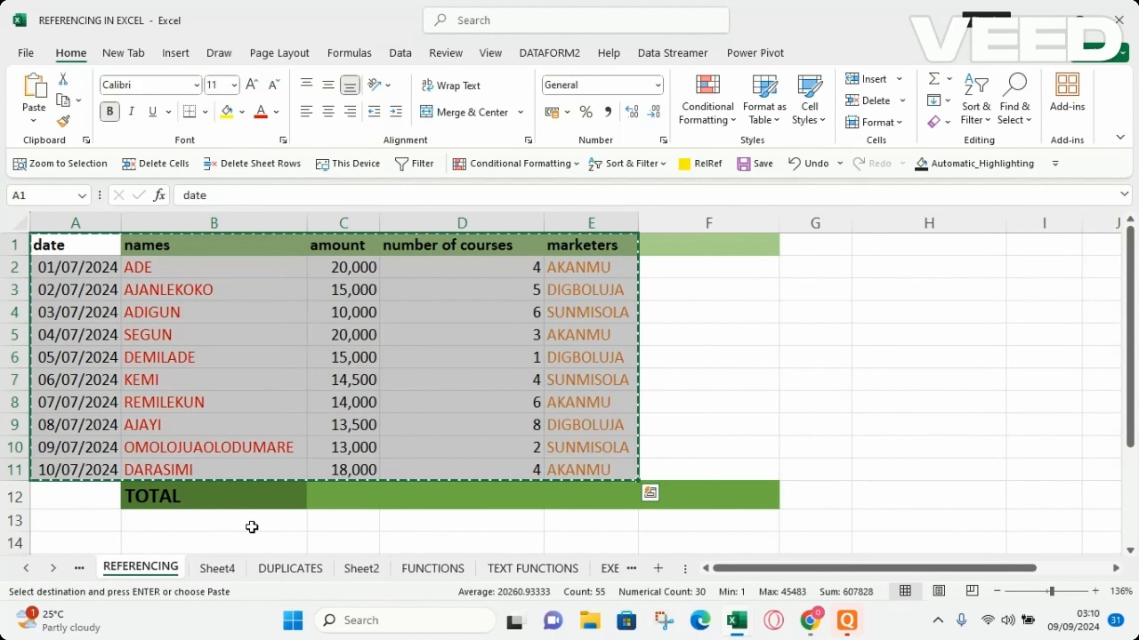
left_click(217, 569)
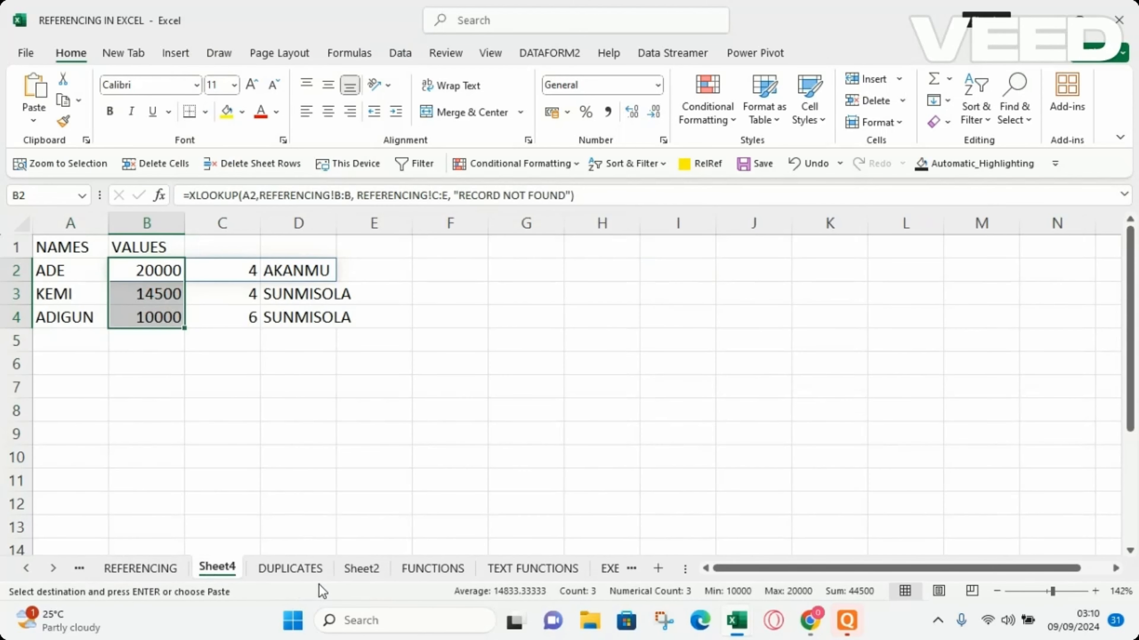
left_click(362, 569)
key("ctrl+v")
Step: Autofit the width of all columns on Sheet2 to their contents
left_click(13, 220)
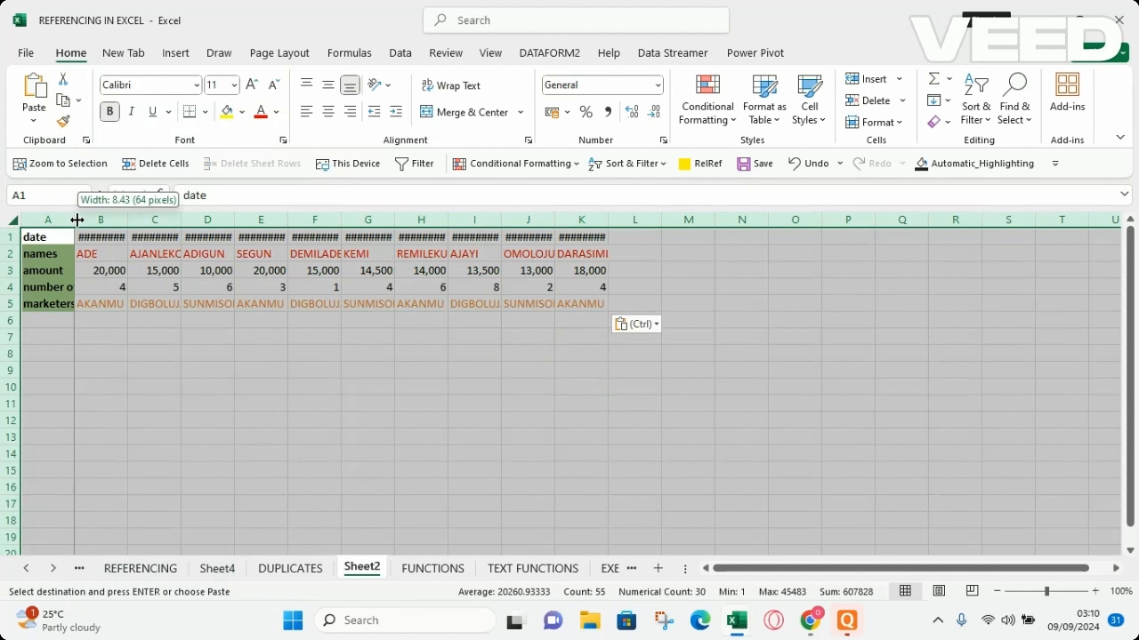
double_click(74, 219)
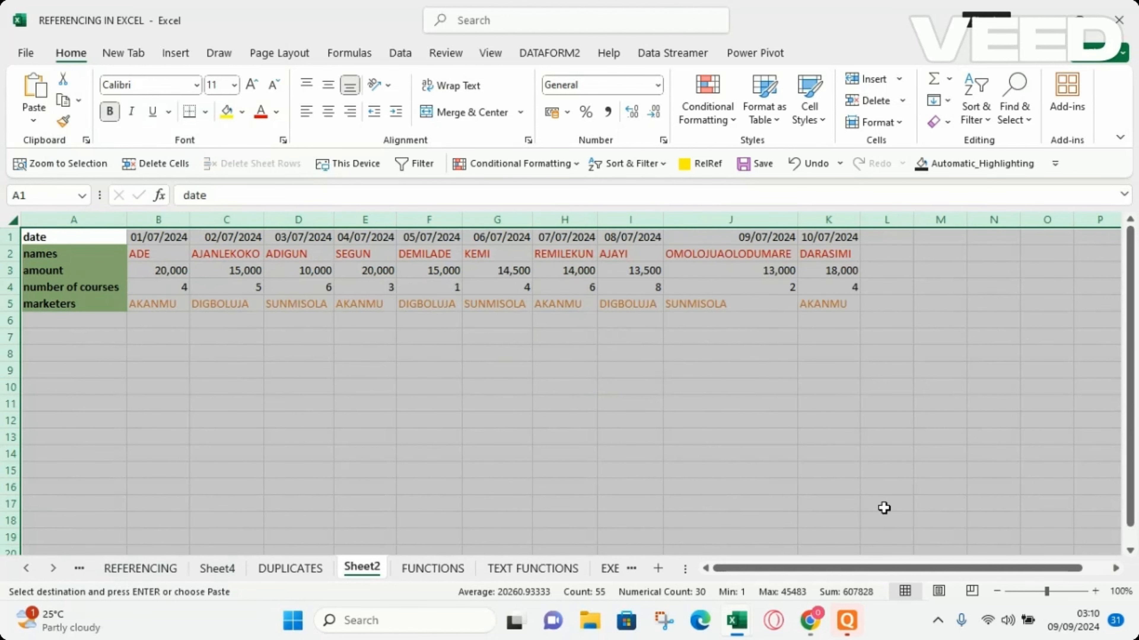
left_click(1050, 591)
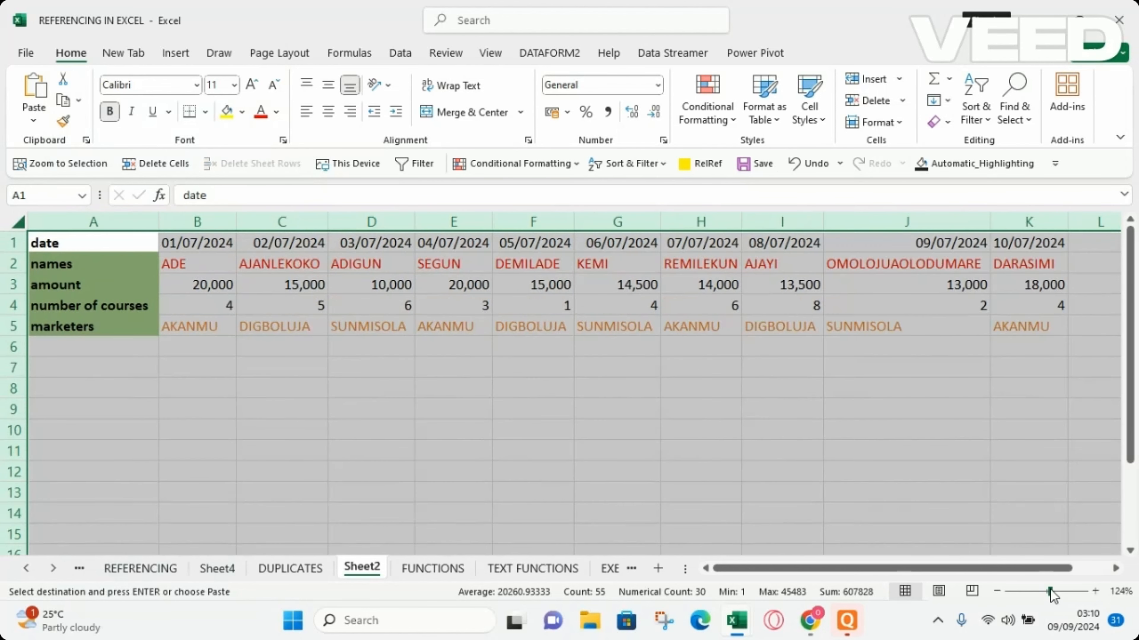
left_click(559, 479)
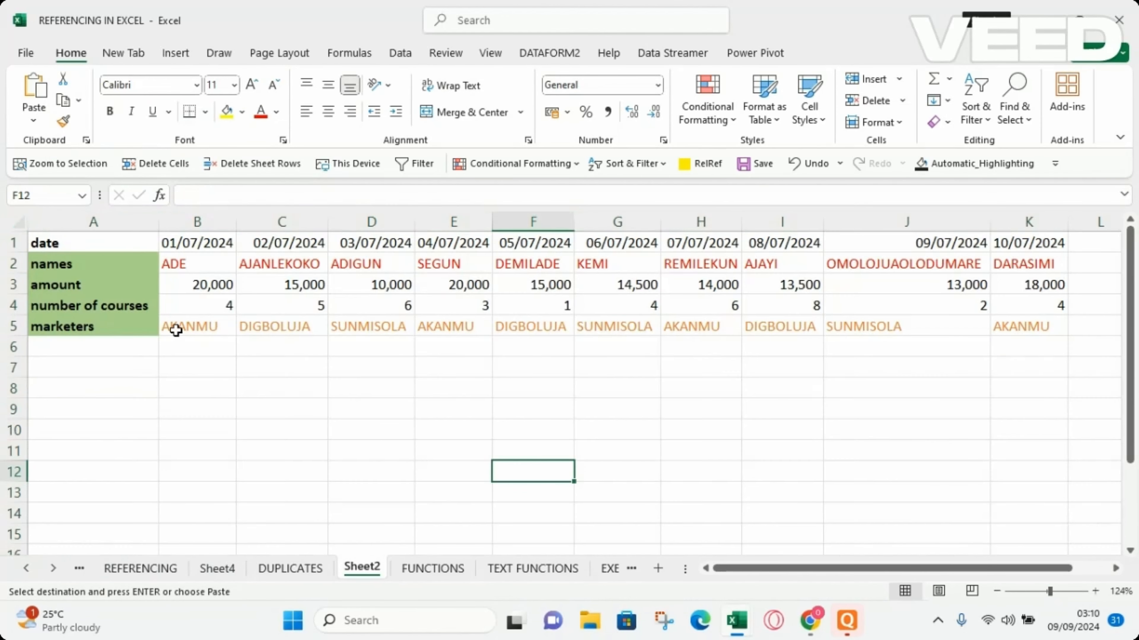